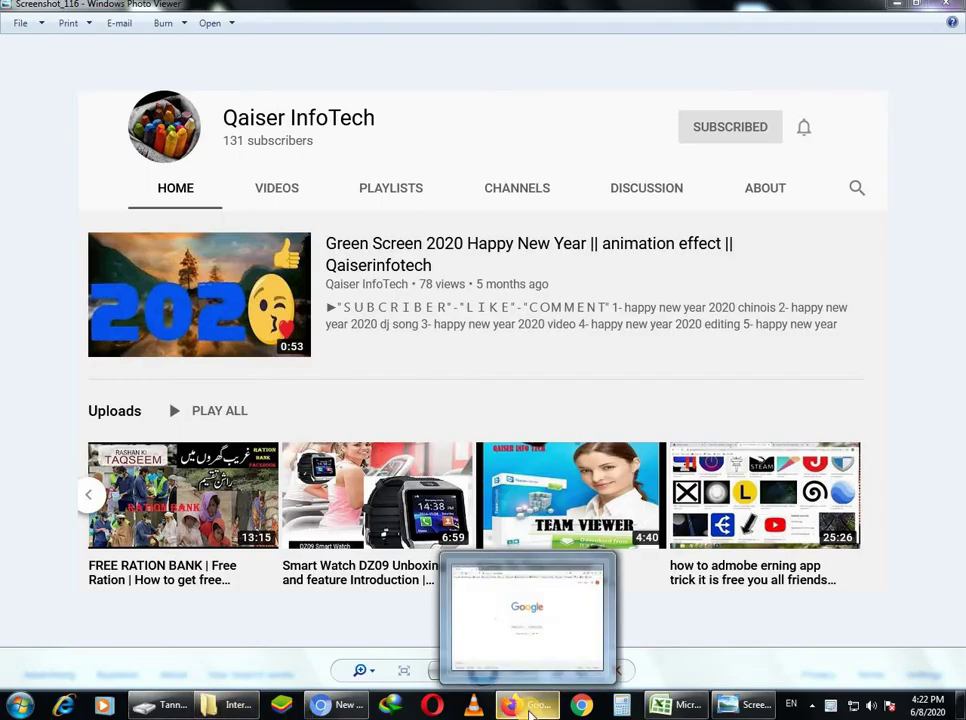
- In Firefox, search Google for 'adobe photoshop old version 64 bit win 7 getpczone' and open Getpczone's Photoshop 7.0 page
left_click(531, 708)
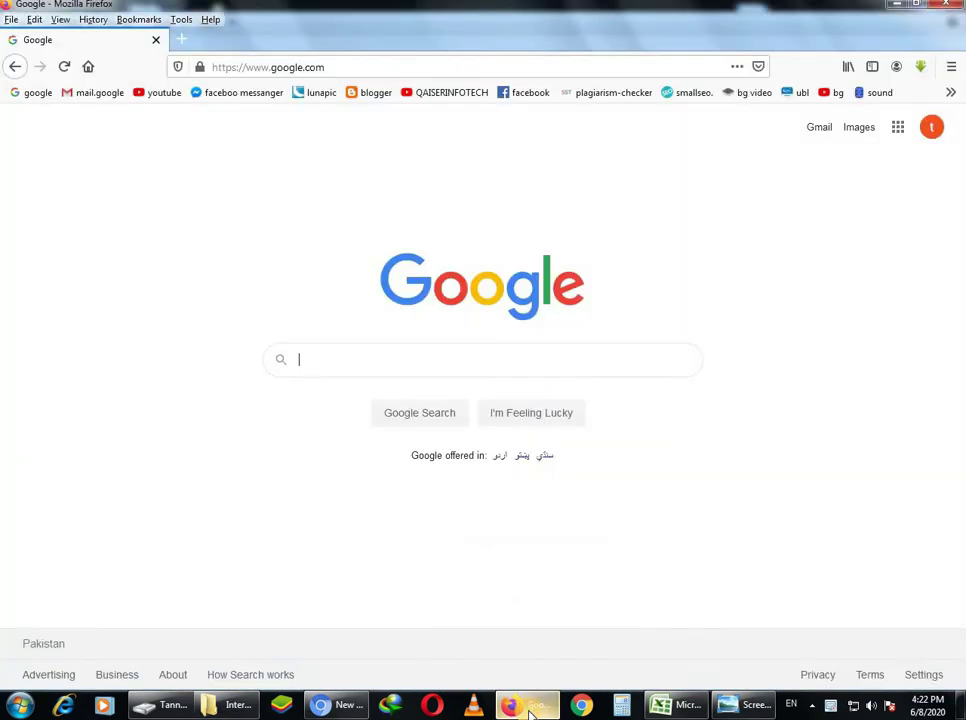
left_click(363, 364)
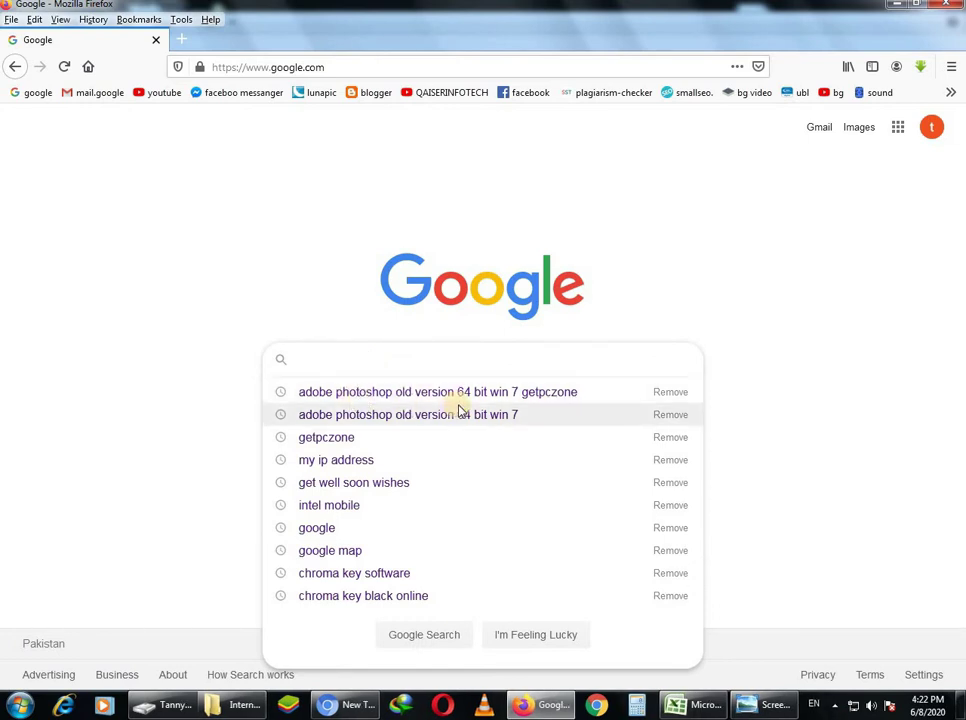
left_click(543, 394)
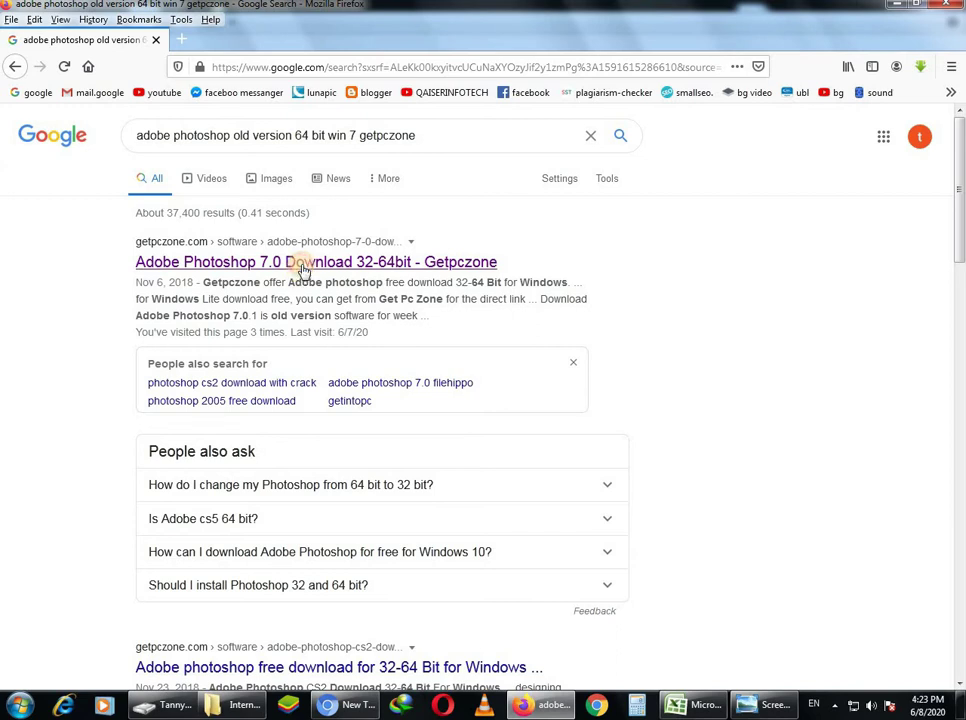
left_click(301, 271)
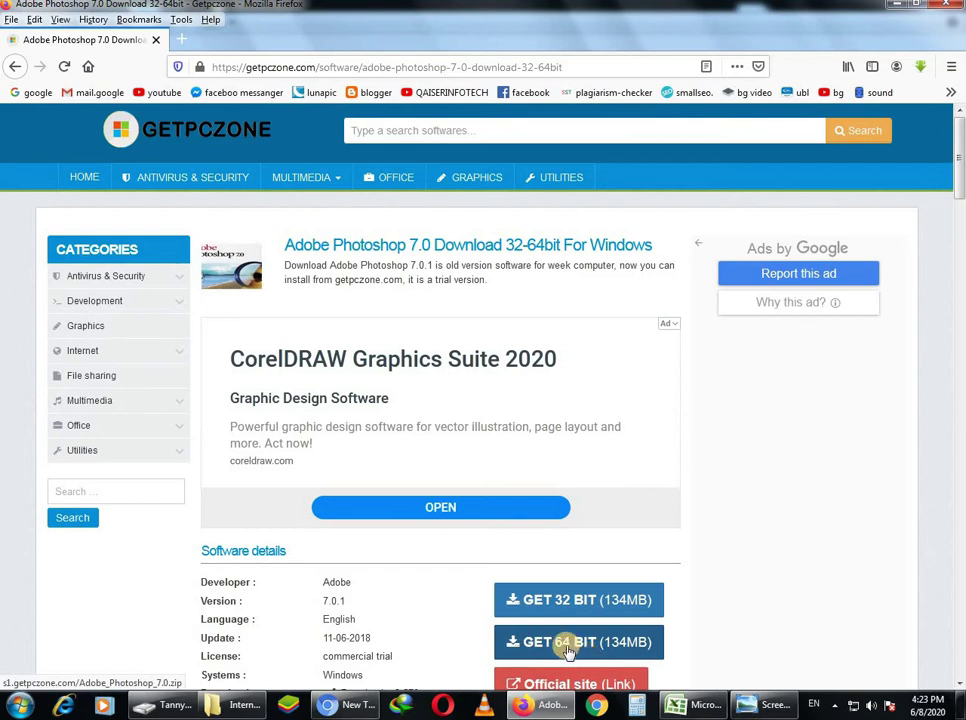
- Request Getpczone's 64-bit download and proceed past the preparing page to IDM's Download File Info dialog
left_click(568, 648)
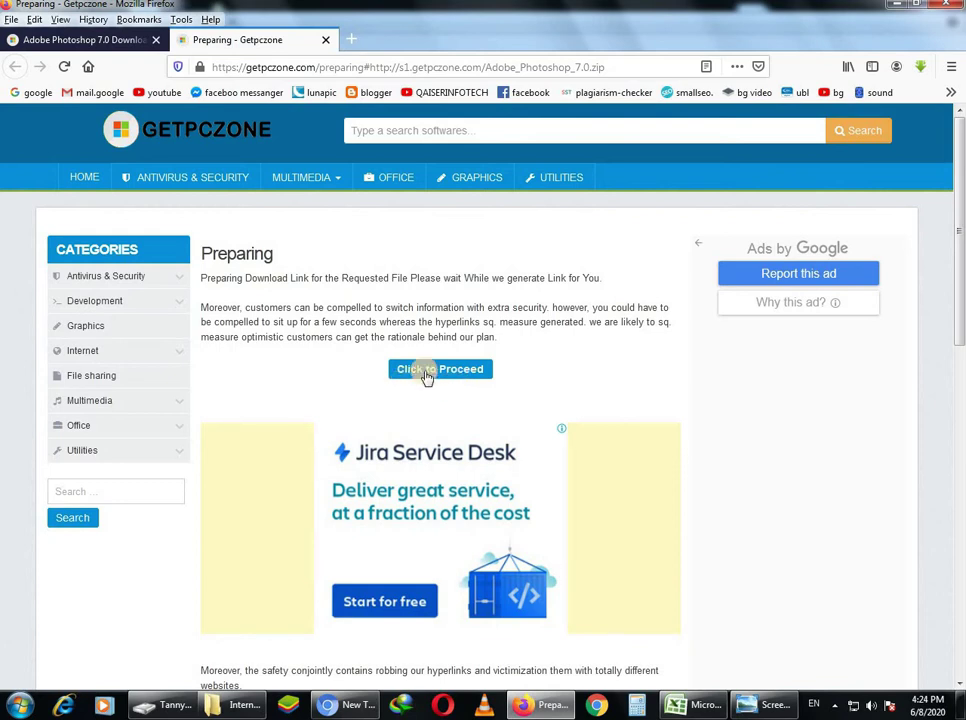
left_click(427, 372)
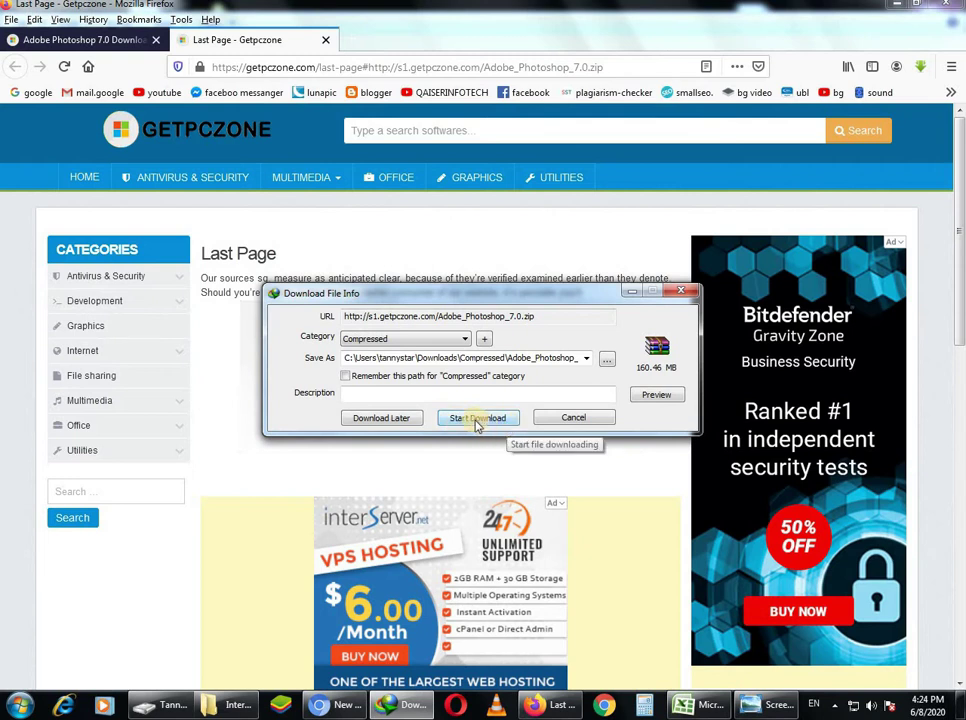
- Download the 160.46 MB Adobe_Photoshop_7.0.zip with Internet Download Manager
left_click(477, 418)
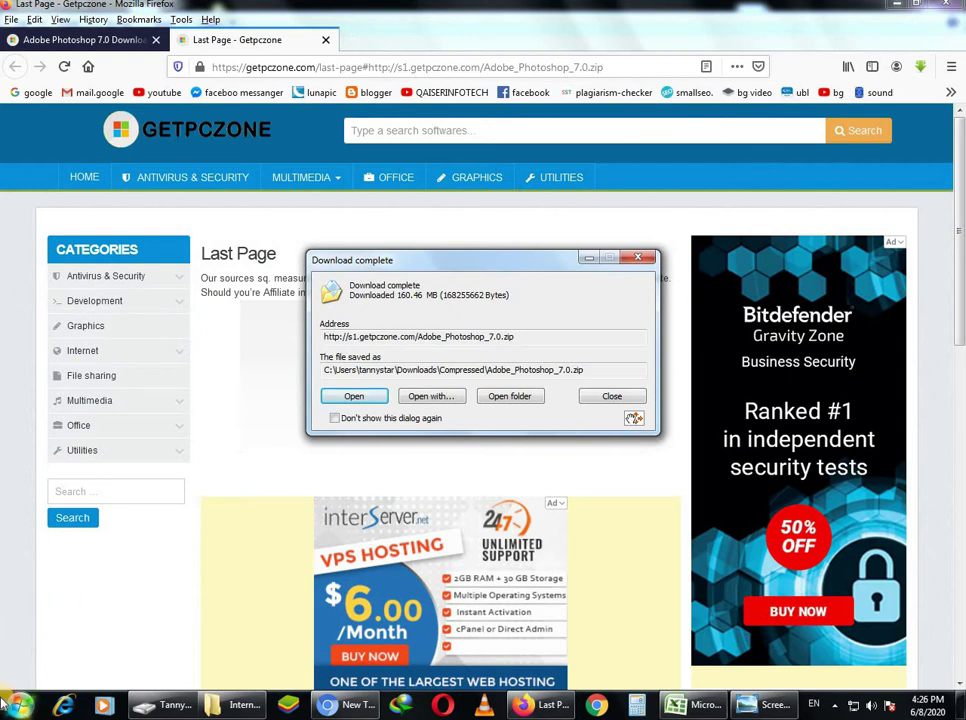
- Open Adobe_Photoshop_7.0.zip in WinRAR and bring up its Extract To options
left_click(354, 398)
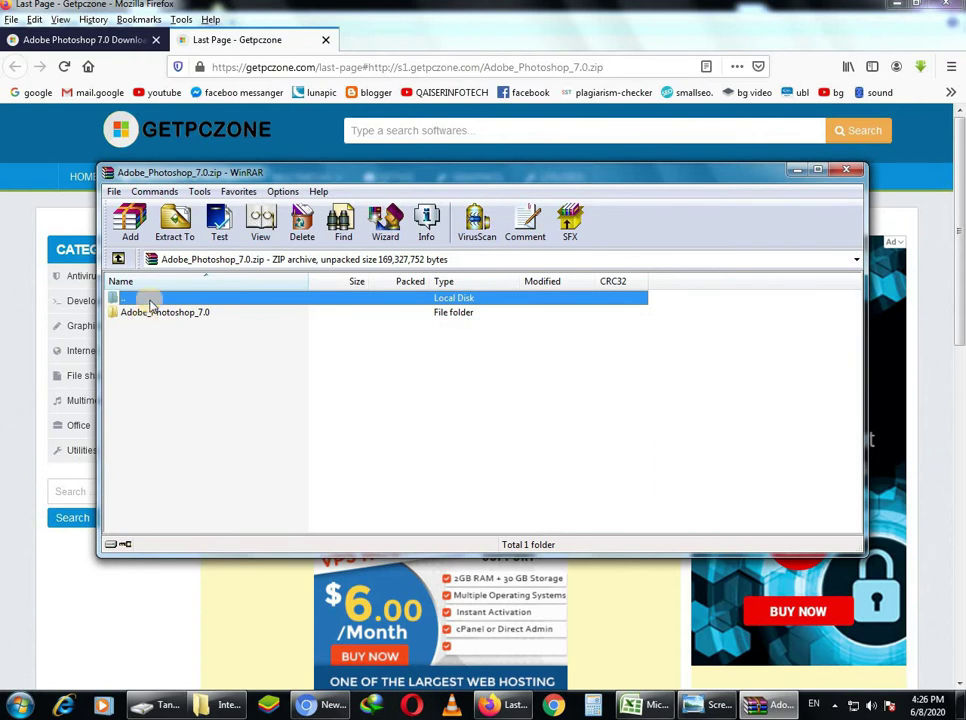
left_click(179, 240)
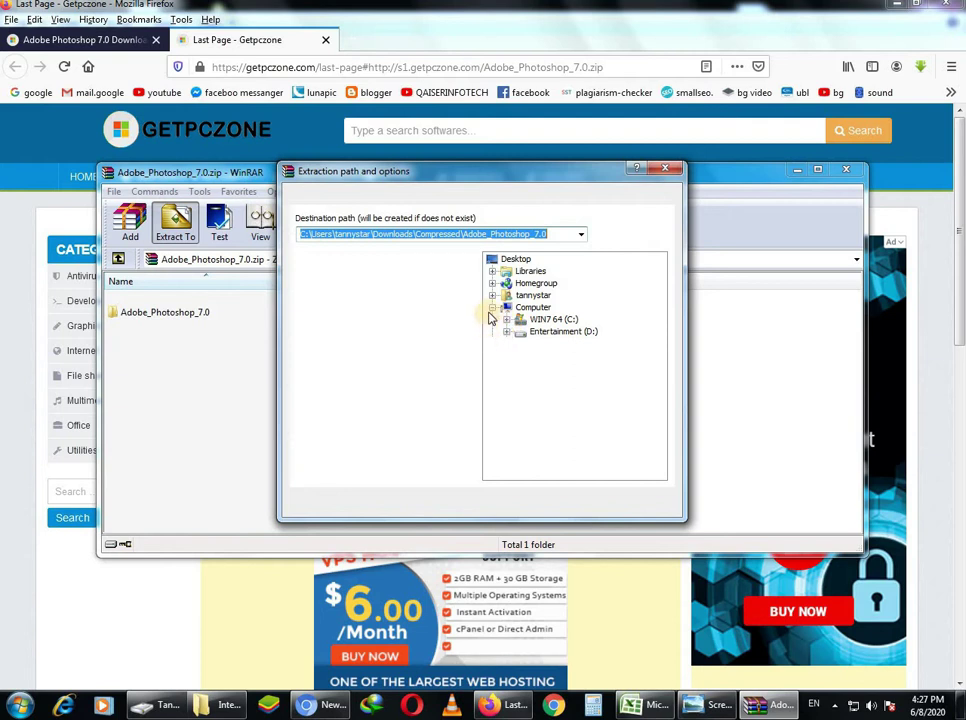
mouse_move(505, 345)
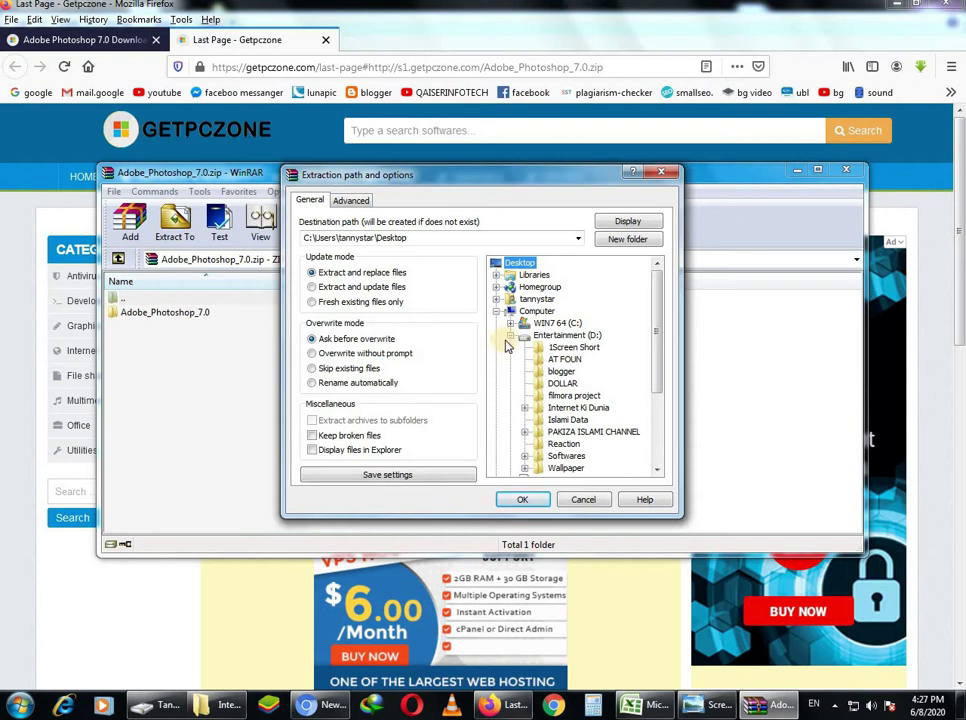
- Extract the archive into the Softwares folder on Entertainment (D:)
left_click_drag(661, 360, 659, 398)
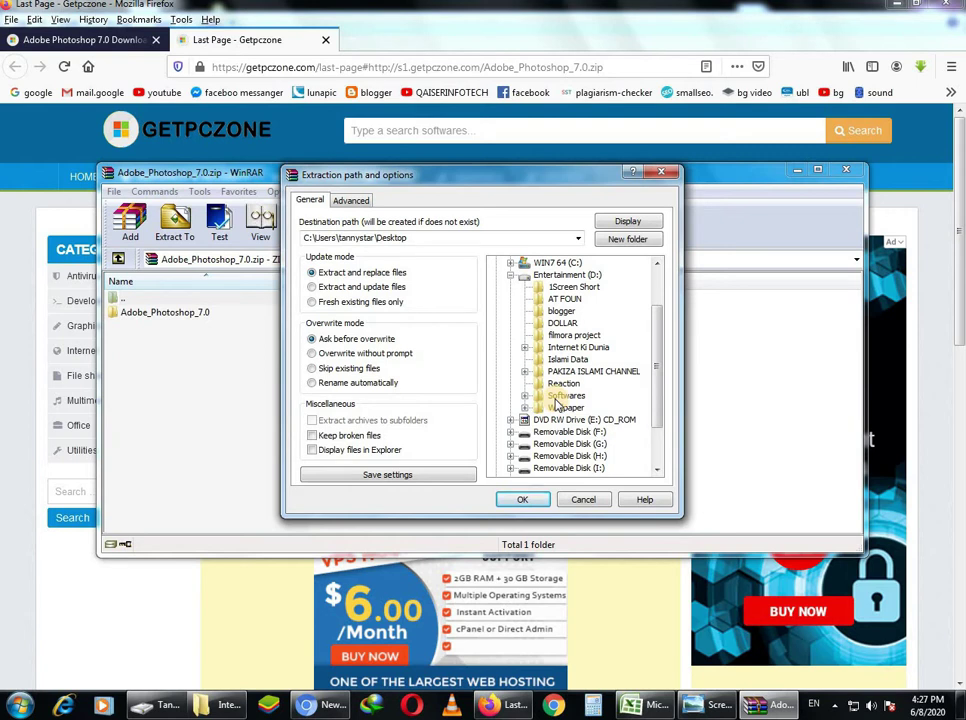
left_click(558, 400)
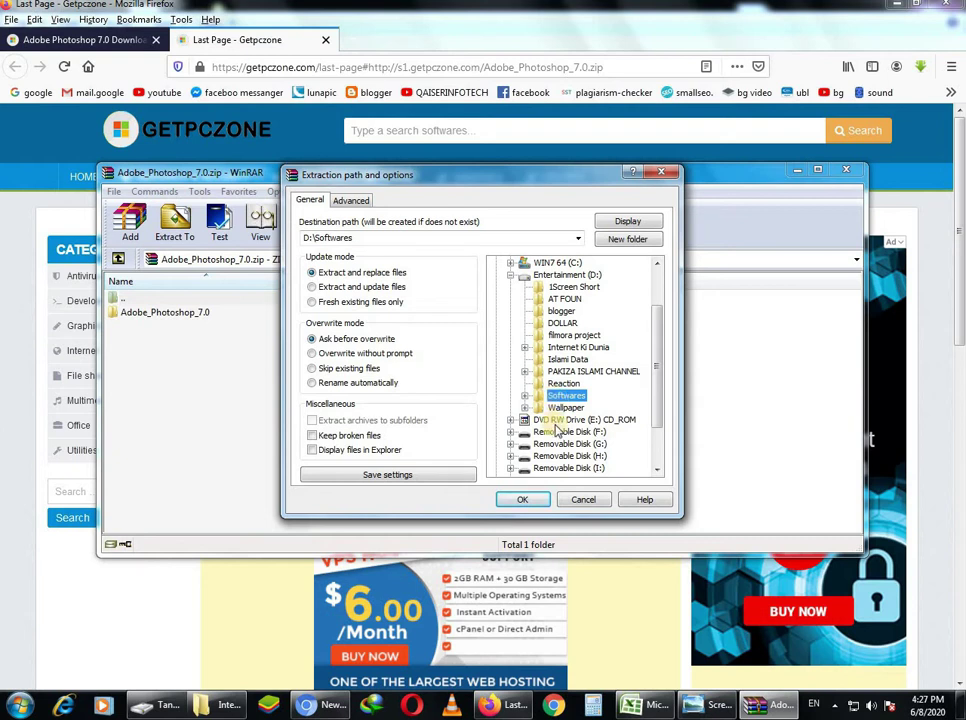
left_click(524, 503)
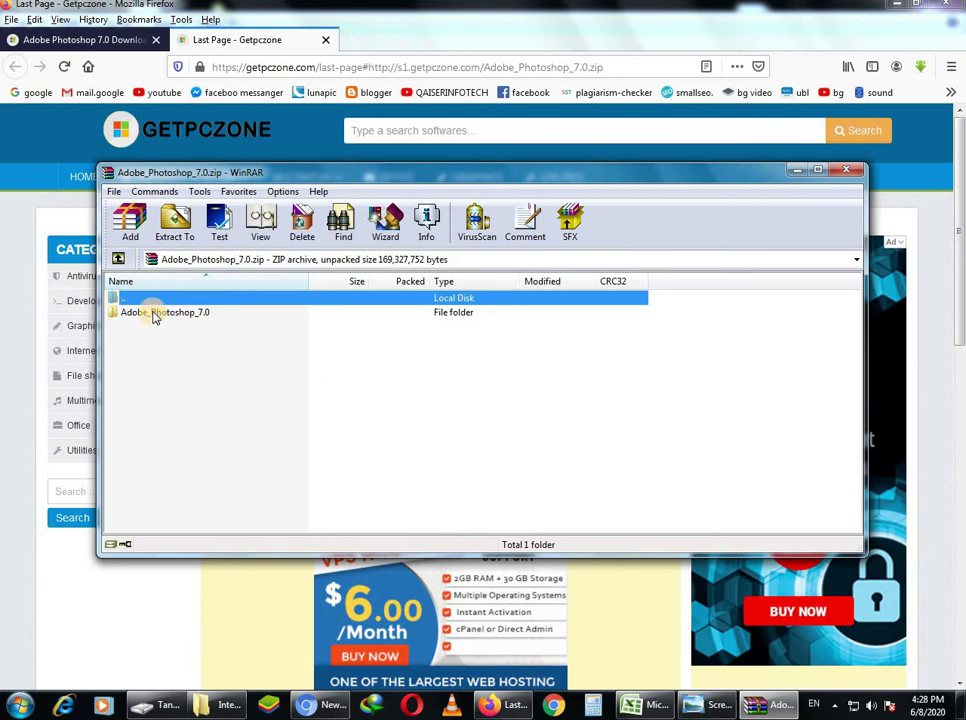
- Run Setup.exe from the archive's Adobe_Photoshop_7.0 folder to start the Photoshop 7.0 installer
double_click(155, 313)
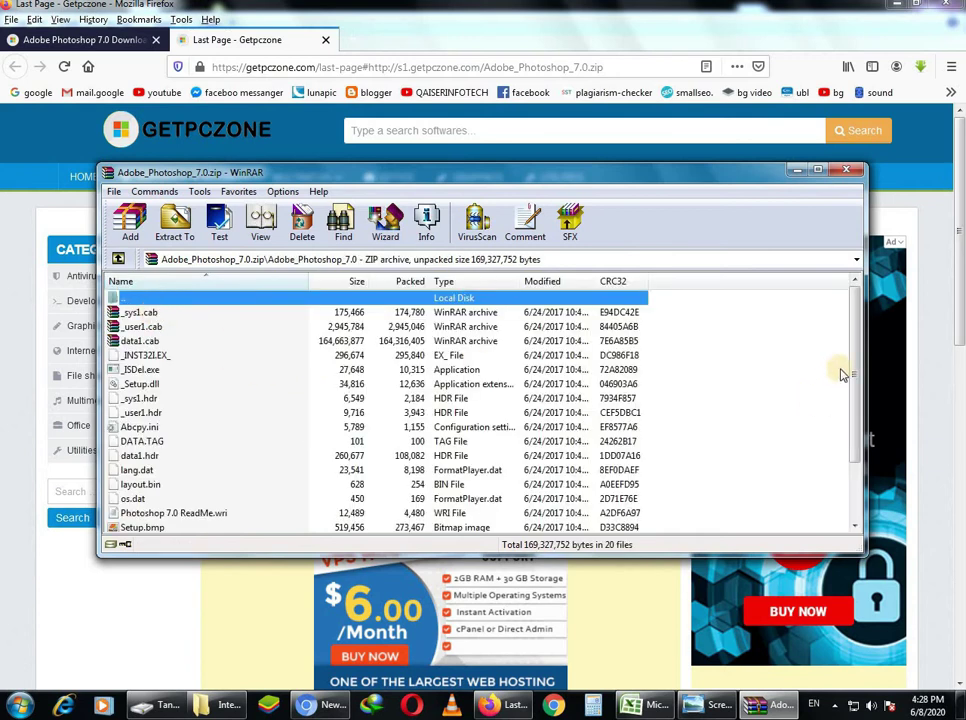
scroll(850, 440, "down", 2)
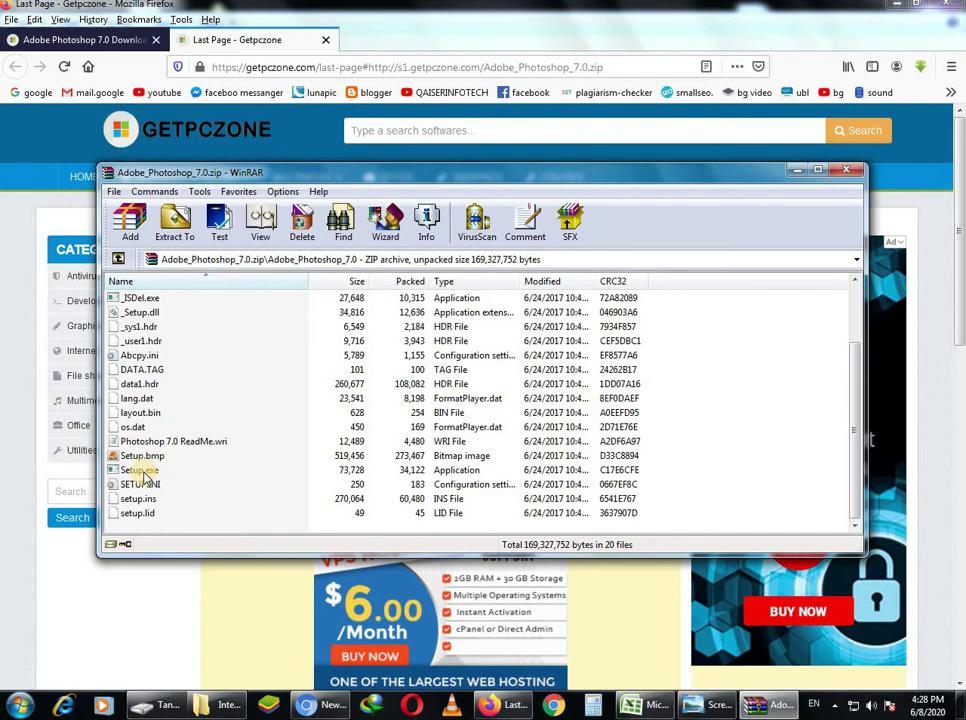
double_click(140, 470)
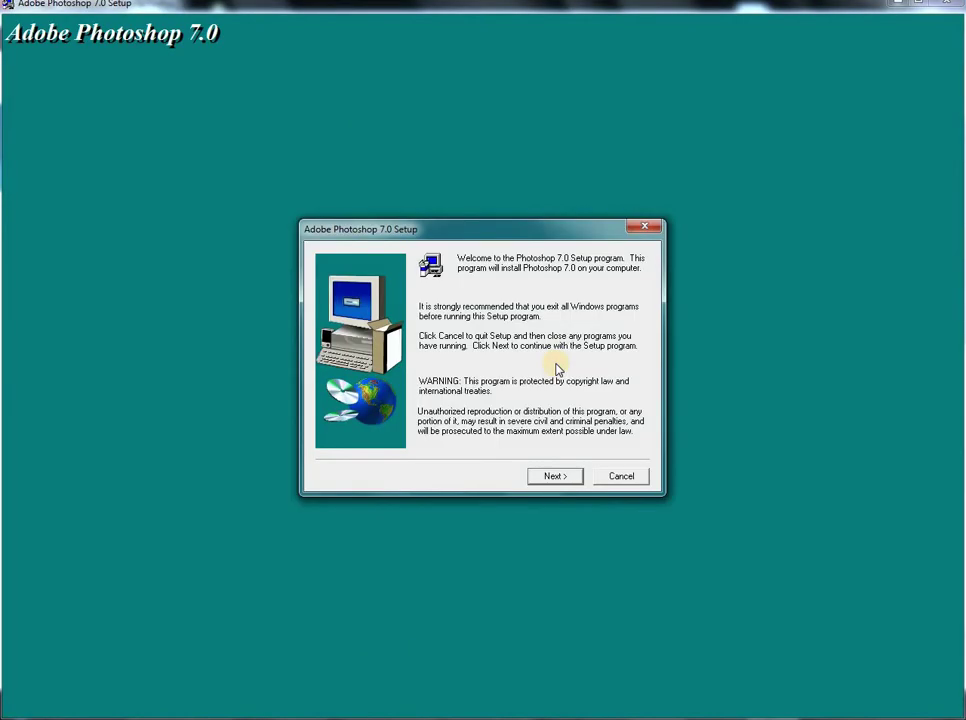
- Get past the setup welcome screen and acknowledge the close-Adobe-applications notice
left_click(556, 478)
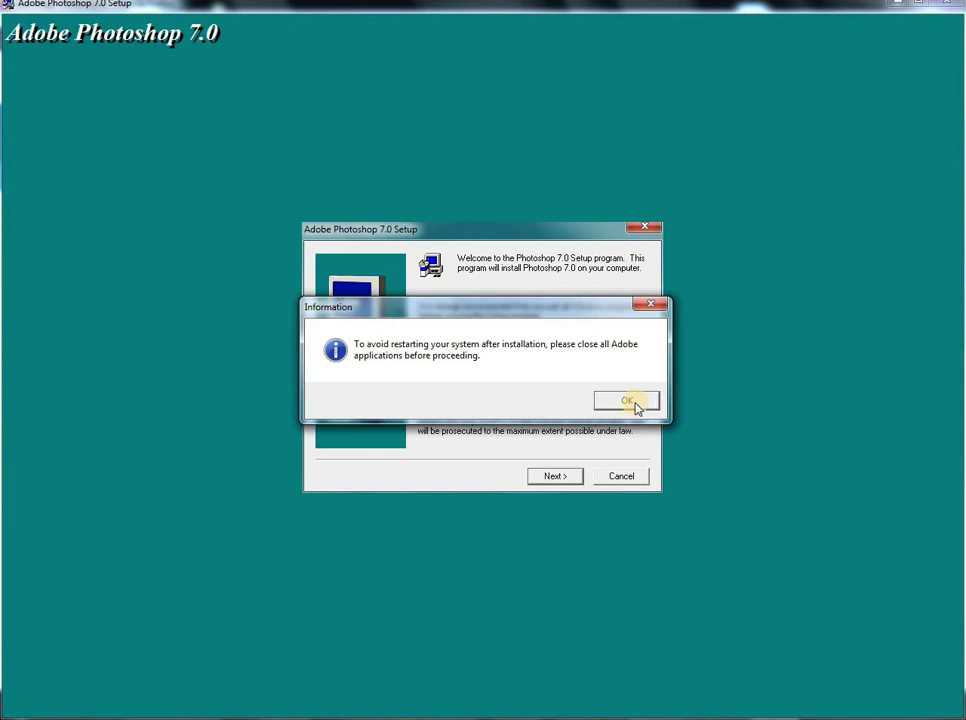
left_click(636, 403)
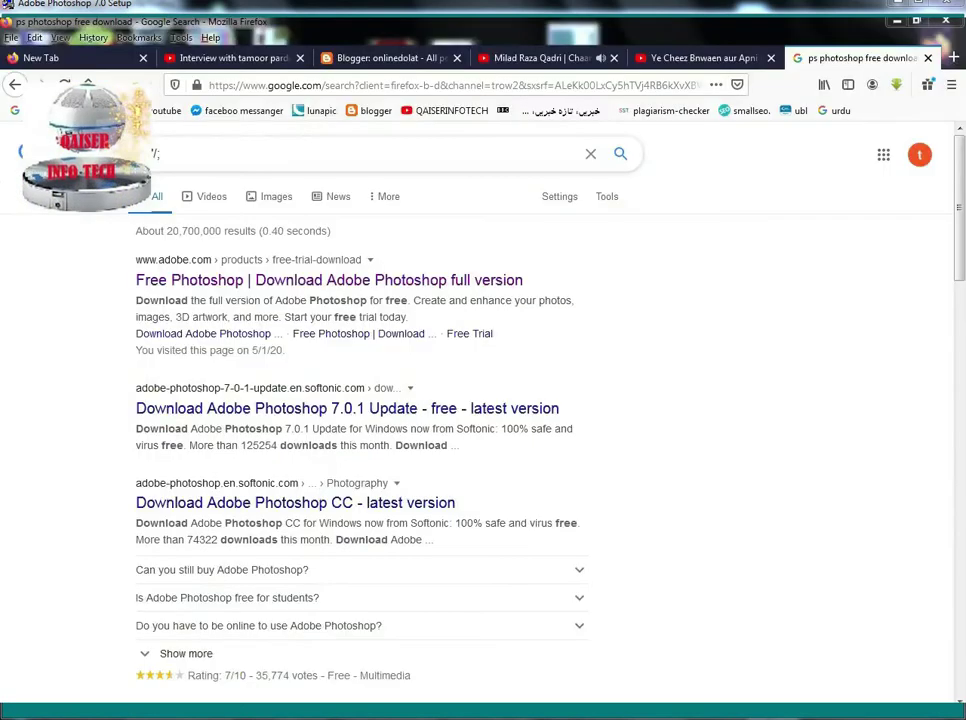
- Search Google for 'ps photoshop free download' using the suggestion list
key("BackSpace")
key("BackSpace")
key("BackSpace")
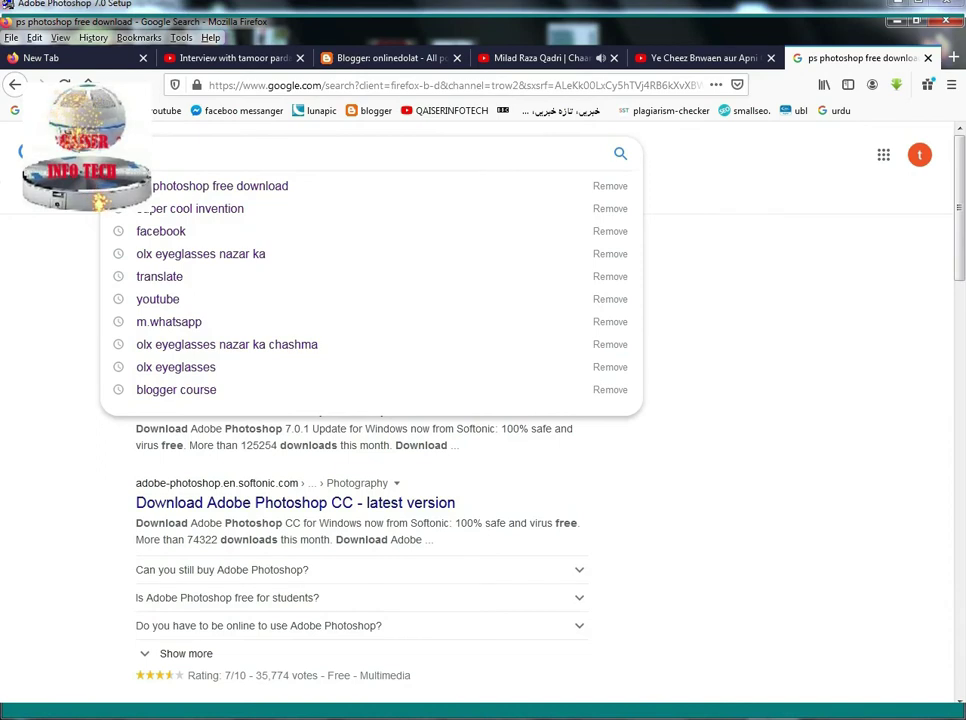
type("ps")
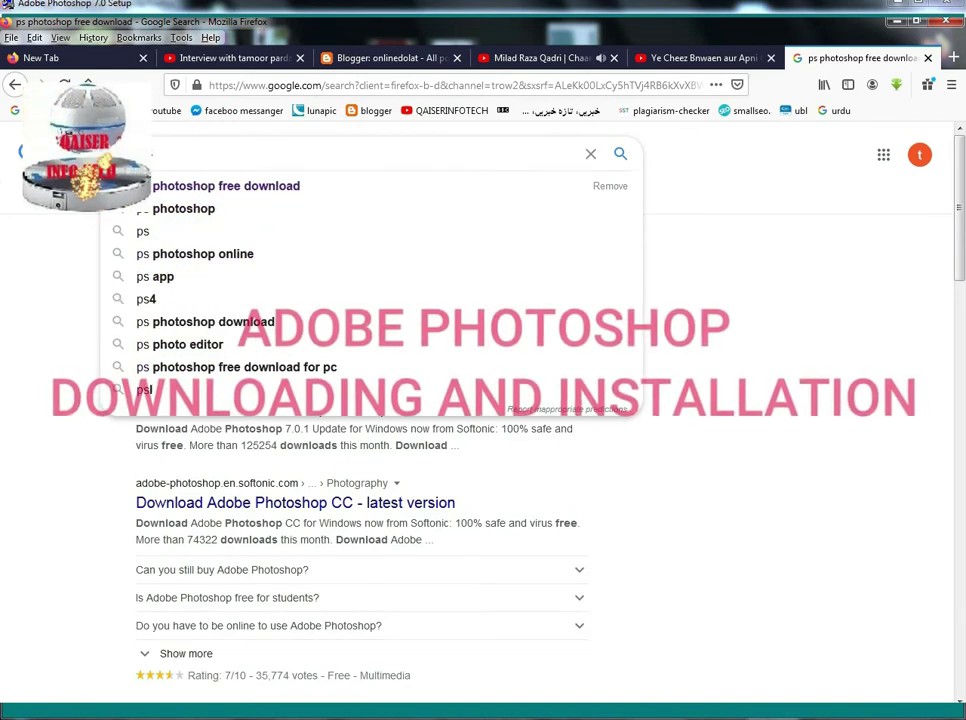
key("Down")
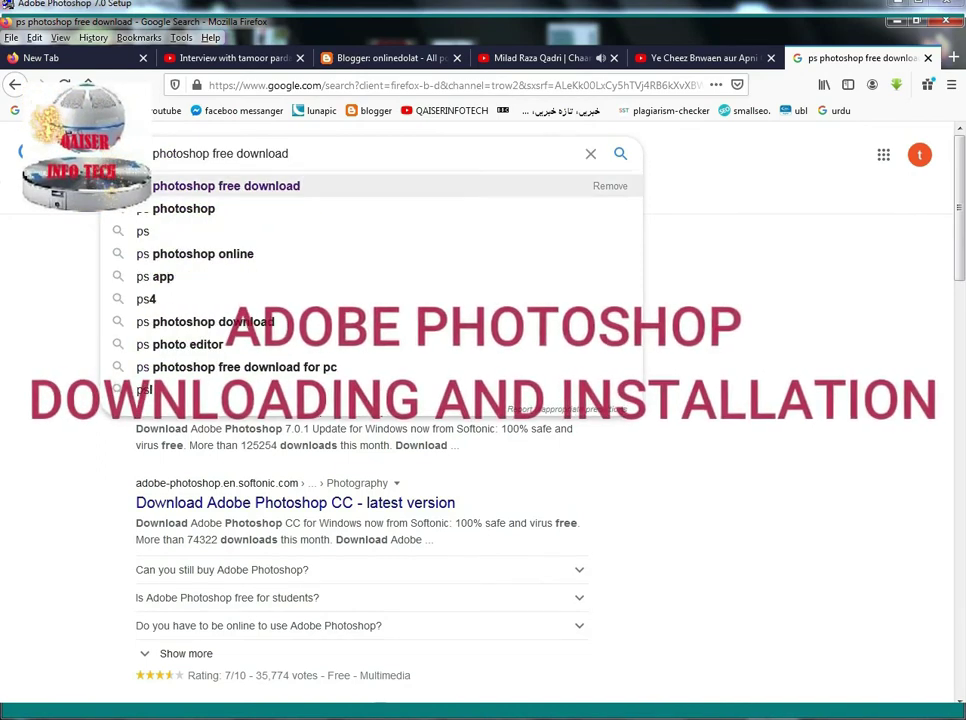
key("Return")
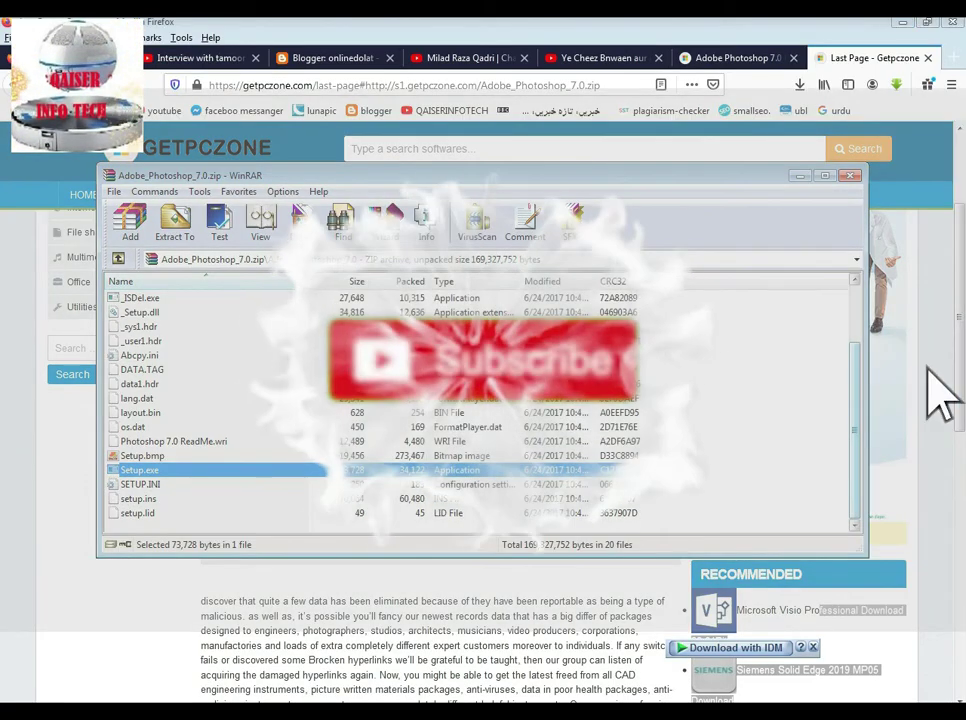
- Open Photoshop 7.0 ReadMe.wri from the WinRAR archive in Notepad
scroll(480, 410, "up", 1)
scroll(480, 410, "up", 2)
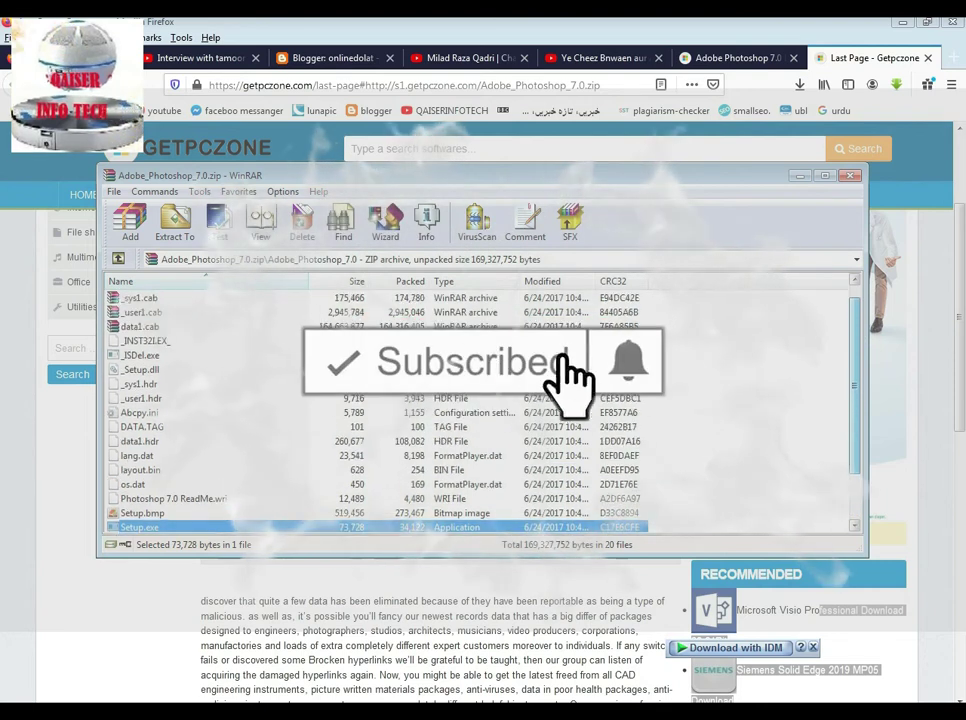
scroll(480, 410, "up", 1)
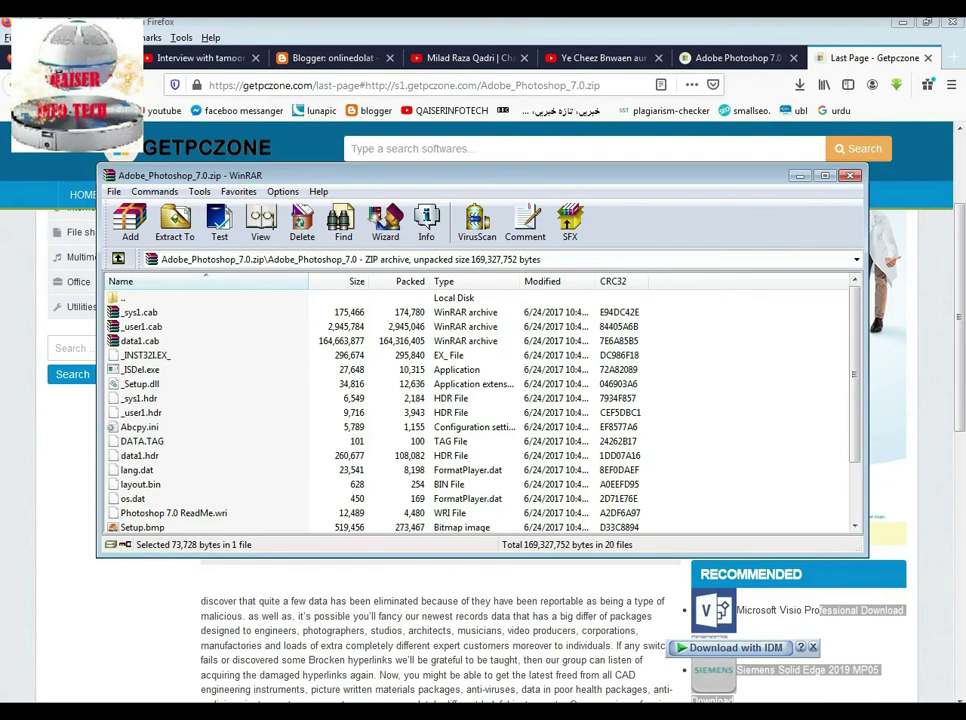
double_click(173, 512)
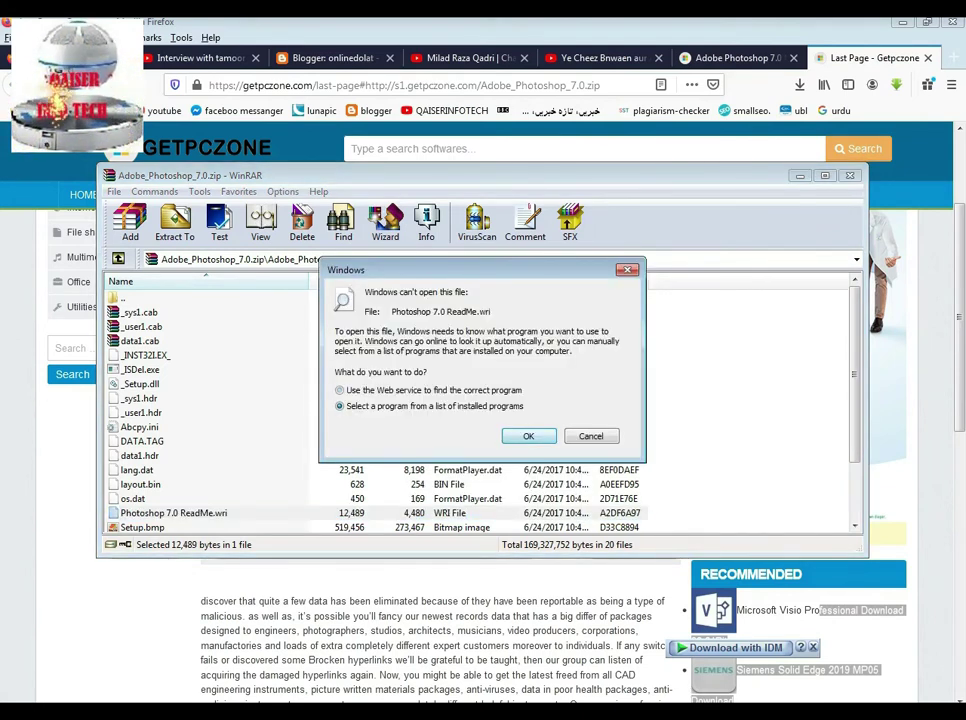
key("Return")
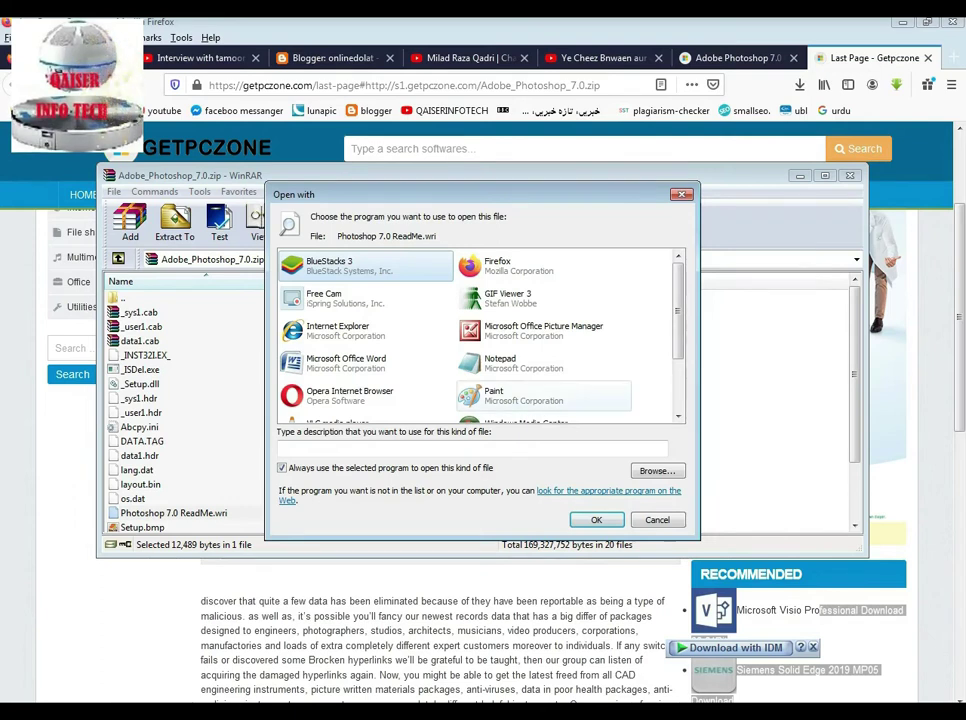
double_click(500, 363)
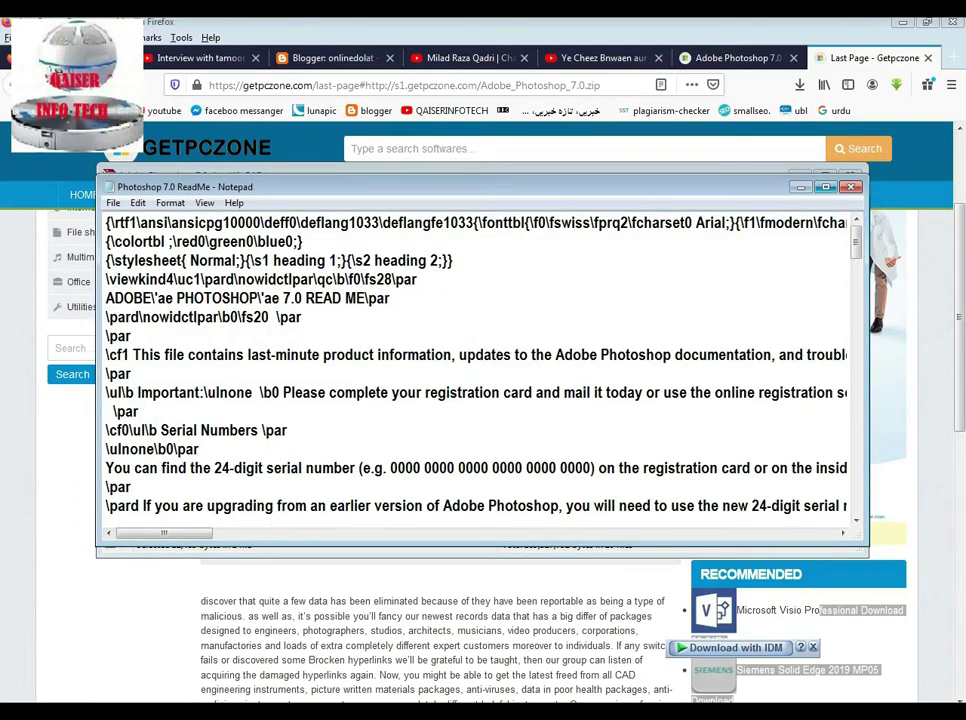
- Maximize the ReadMe, scroll through it, and paste the Photoshop serial number onto an empty line
key("super+Up")
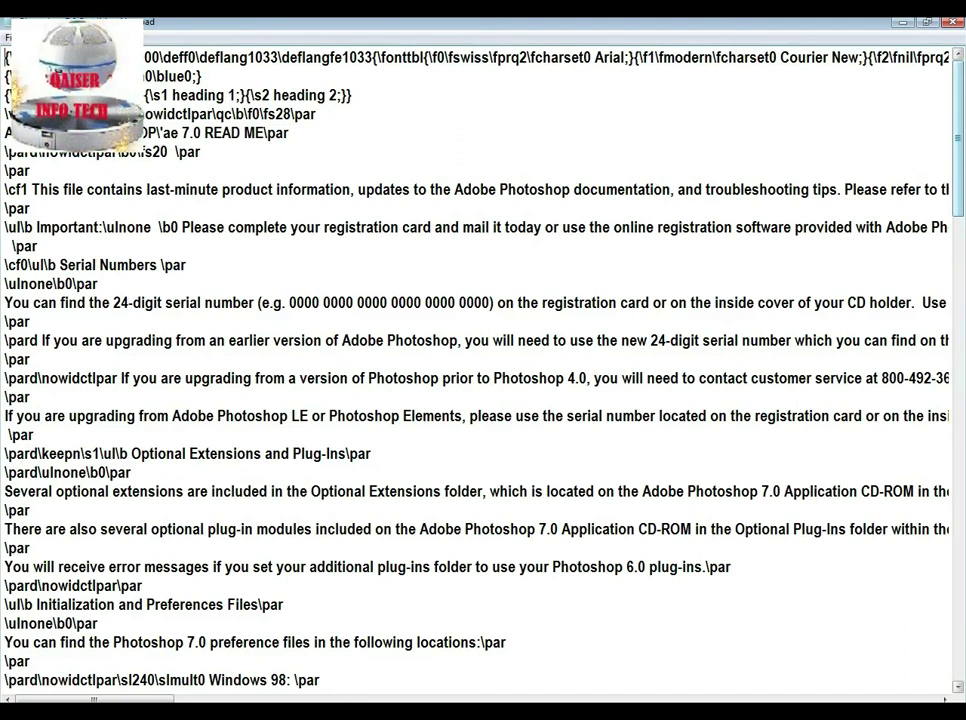
scroll(480, 370, "down", 1)
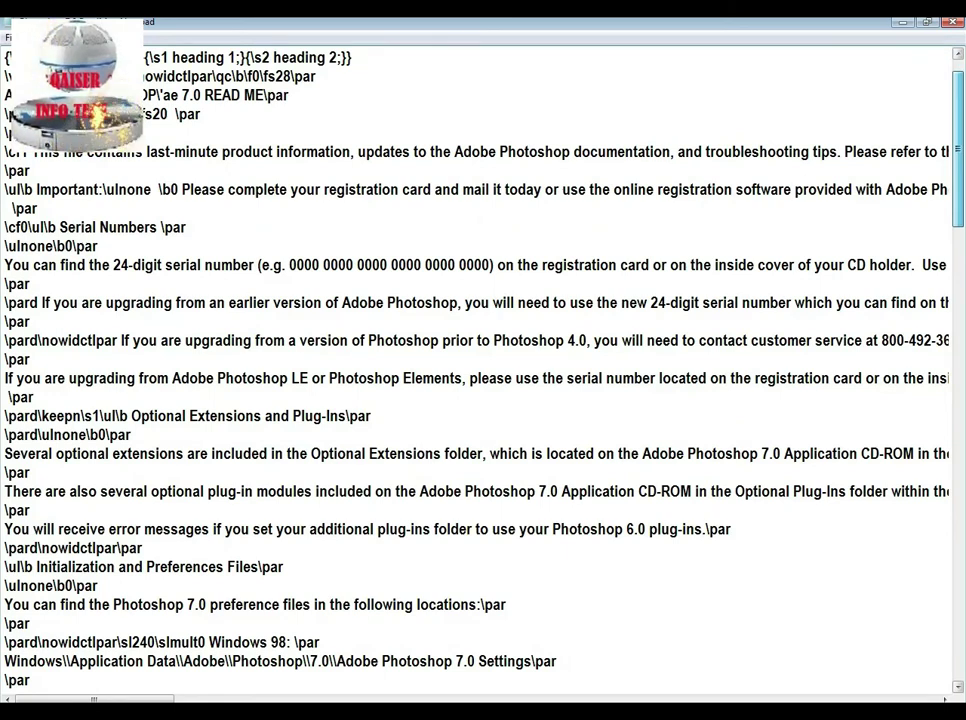
scroll(480, 370, "down", 2)
scroll(480, 370, "down", 3)
scroll(480, 370, "down", 1)
scroll(480, 370, "down", 2)
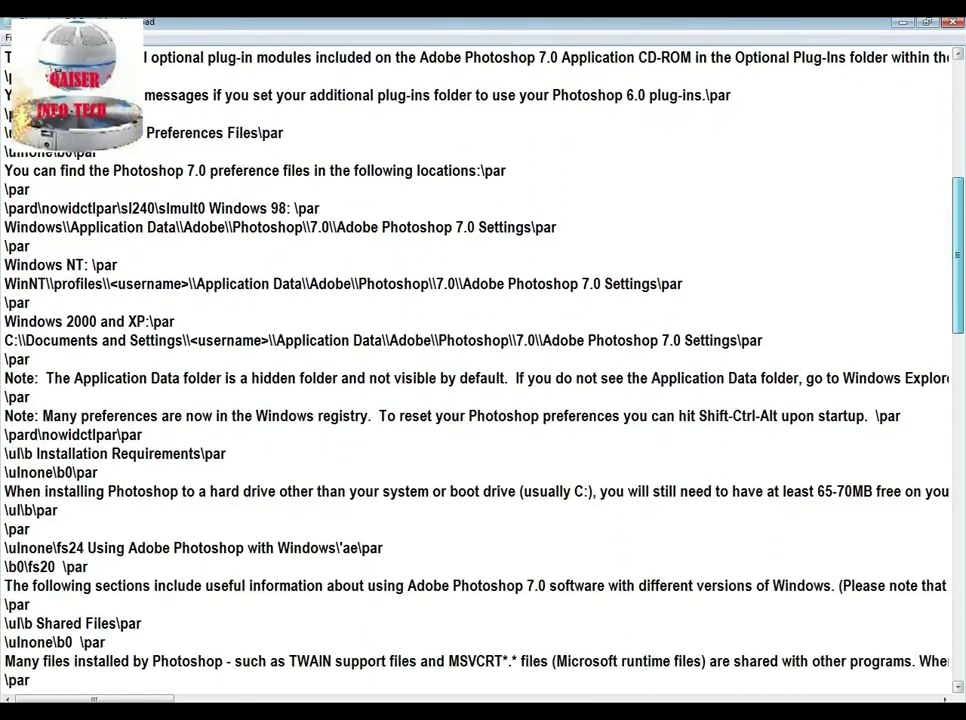
scroll(480, 370, "down", 7)
scroll(480, 370, "down", 2)
scroll(480, 370, "down", 6)
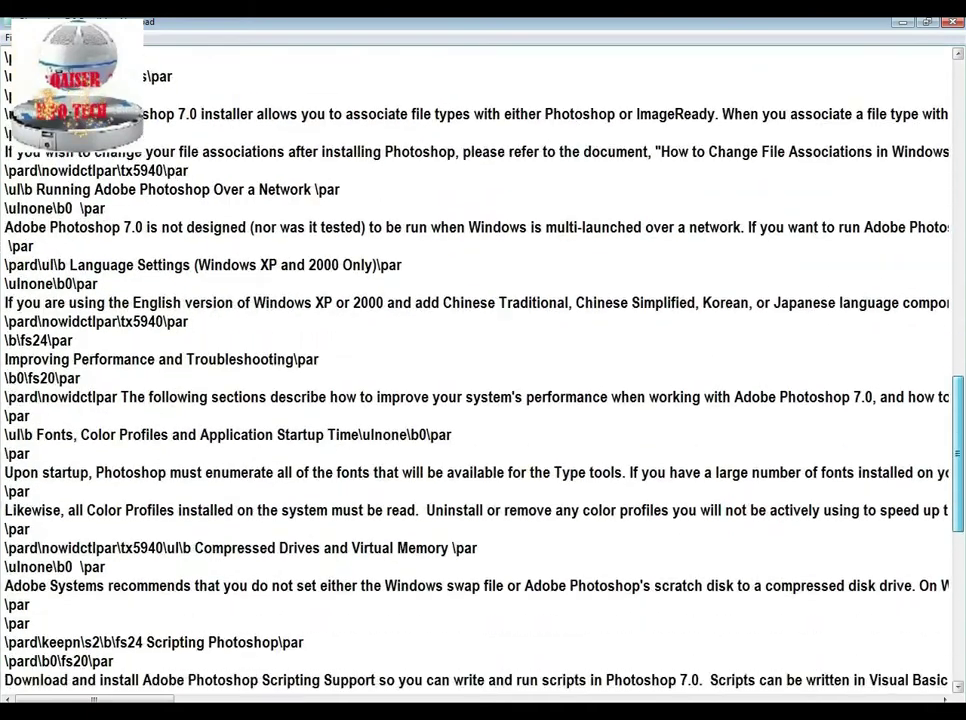
scroll(480, 370, "down", 2)
scroll(480, 370, "down", 3)
scroll(480, 370, "down", 6)
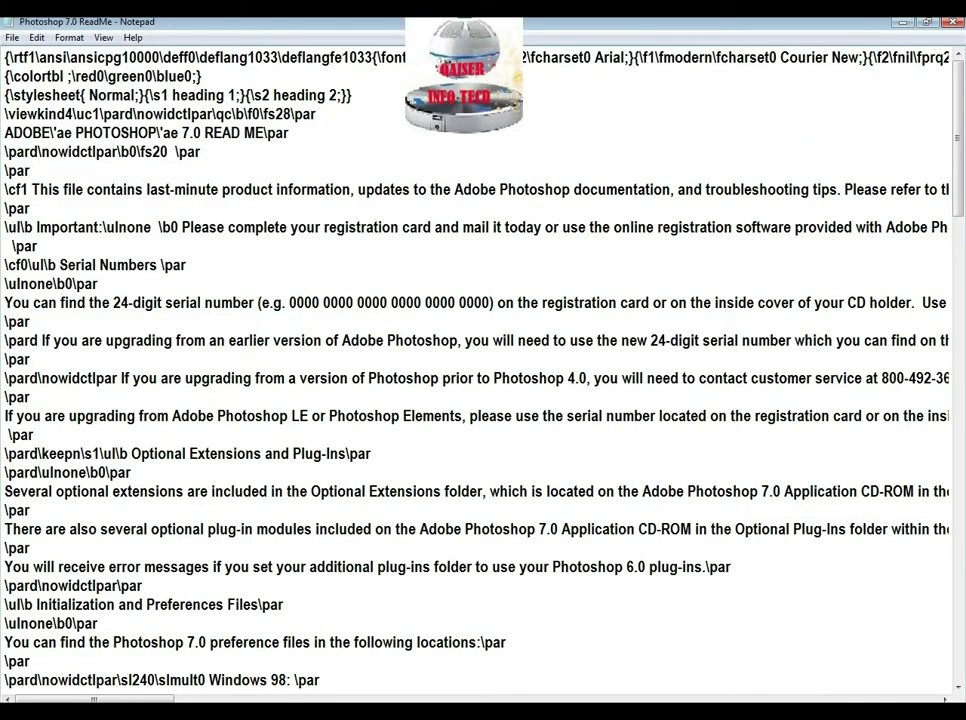
key("ctrl+v")
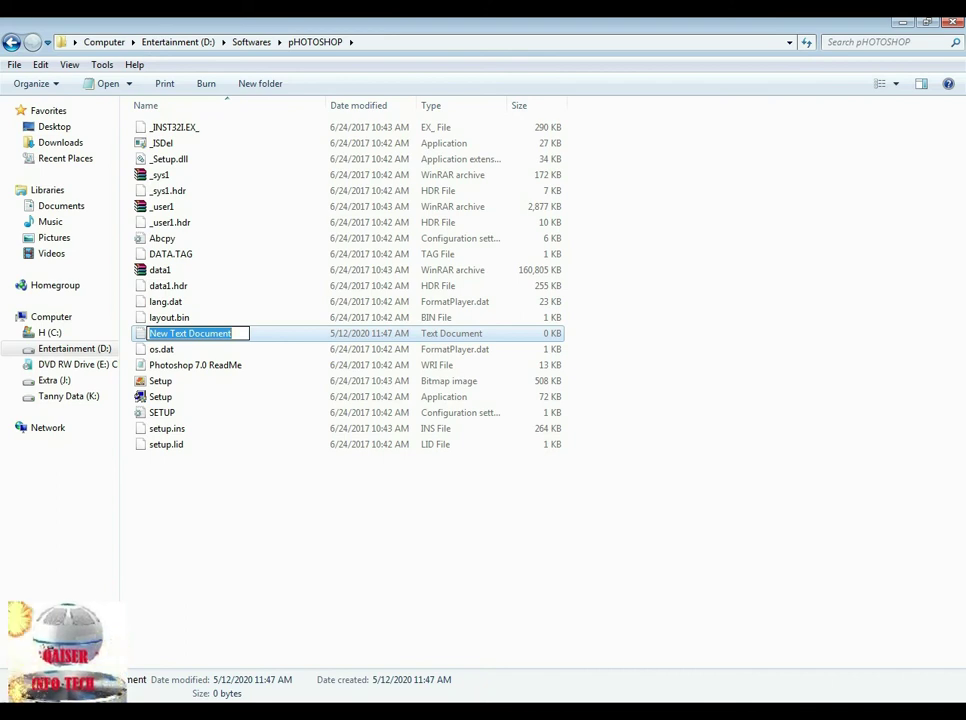
- Name the new text file 'Serial Number' and open it, still empty, in Notepad
type("Ser")
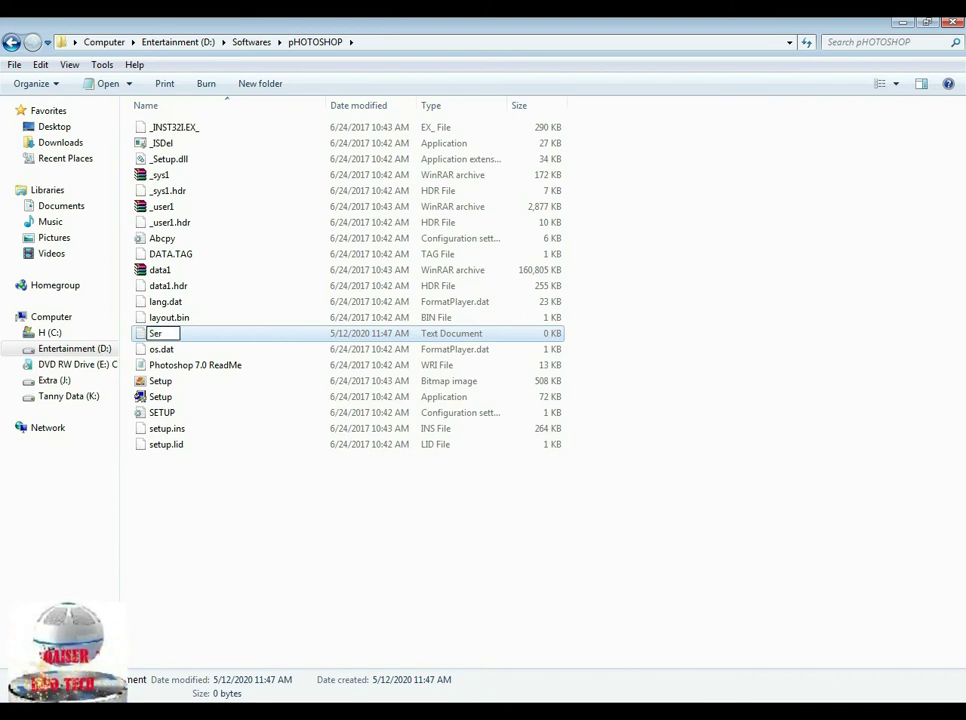
type("ial Nu")
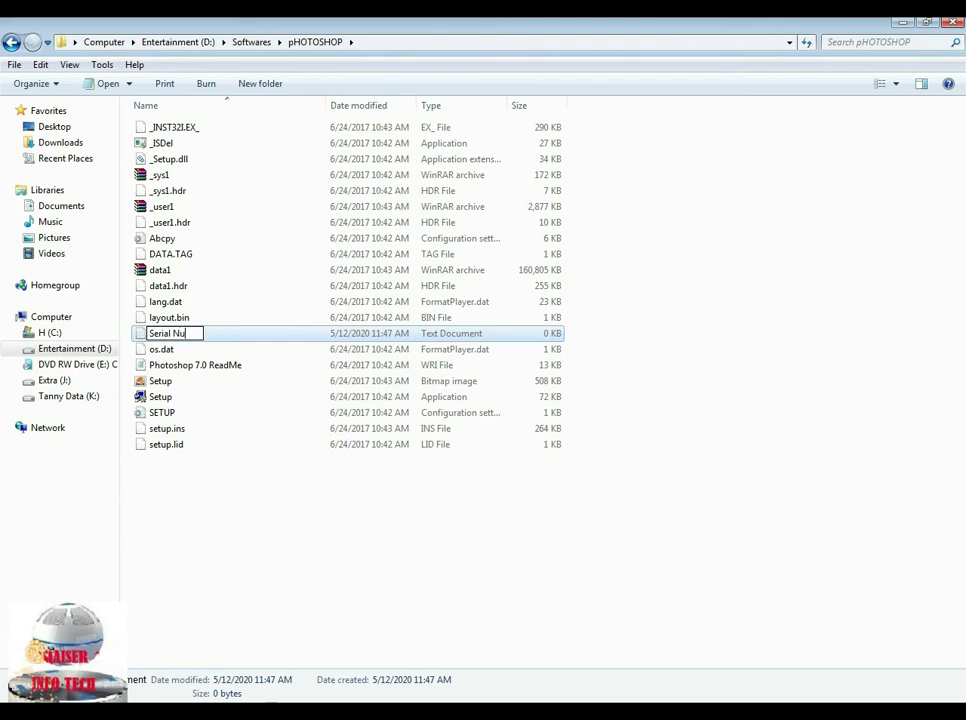
type("mber")
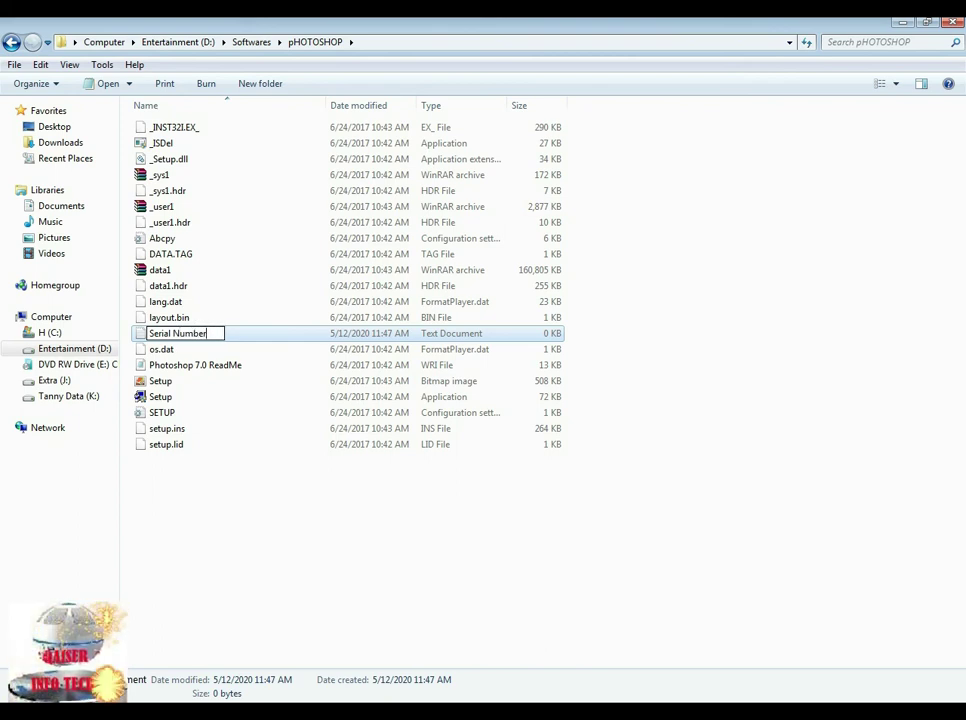
key("Return")
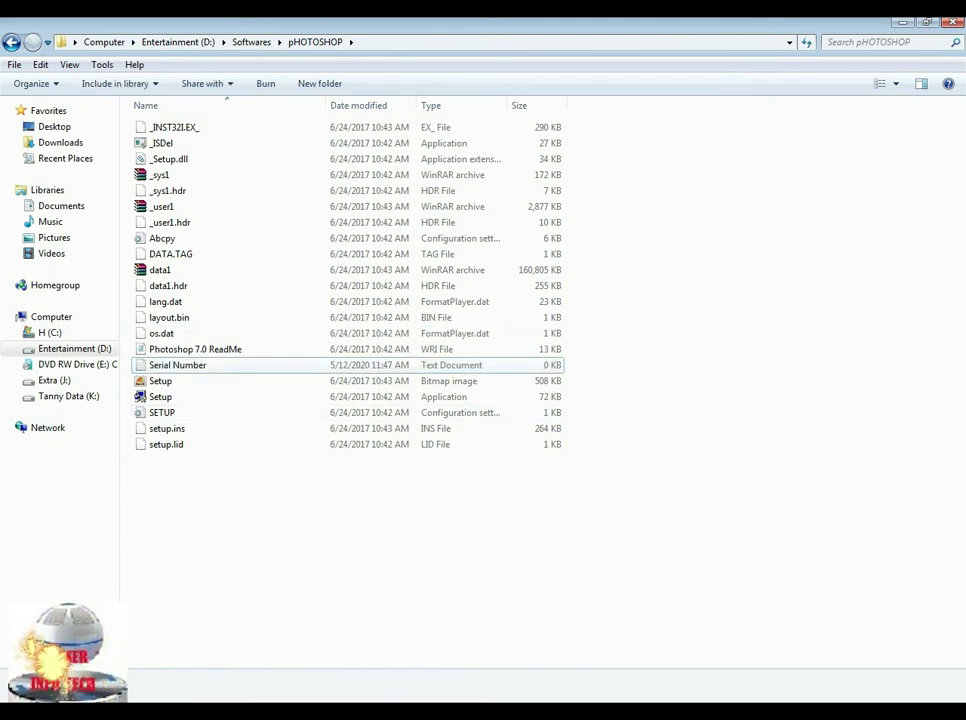
double_click(177, 365)
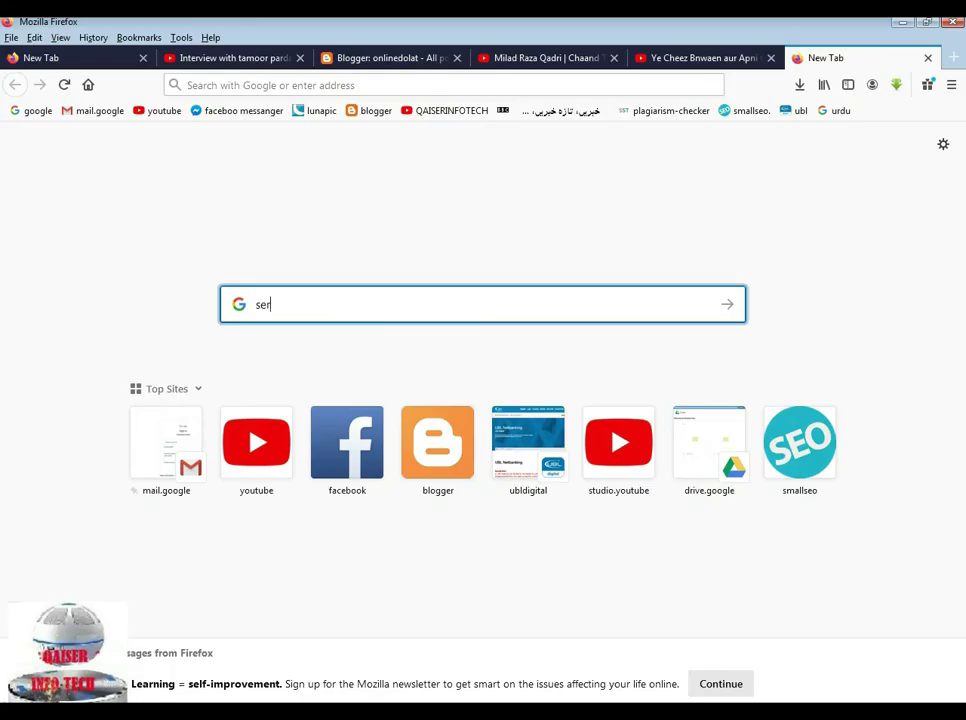
- Search Google for 'serial number photoshop 7' and select the serial in the top snippet
type("i")
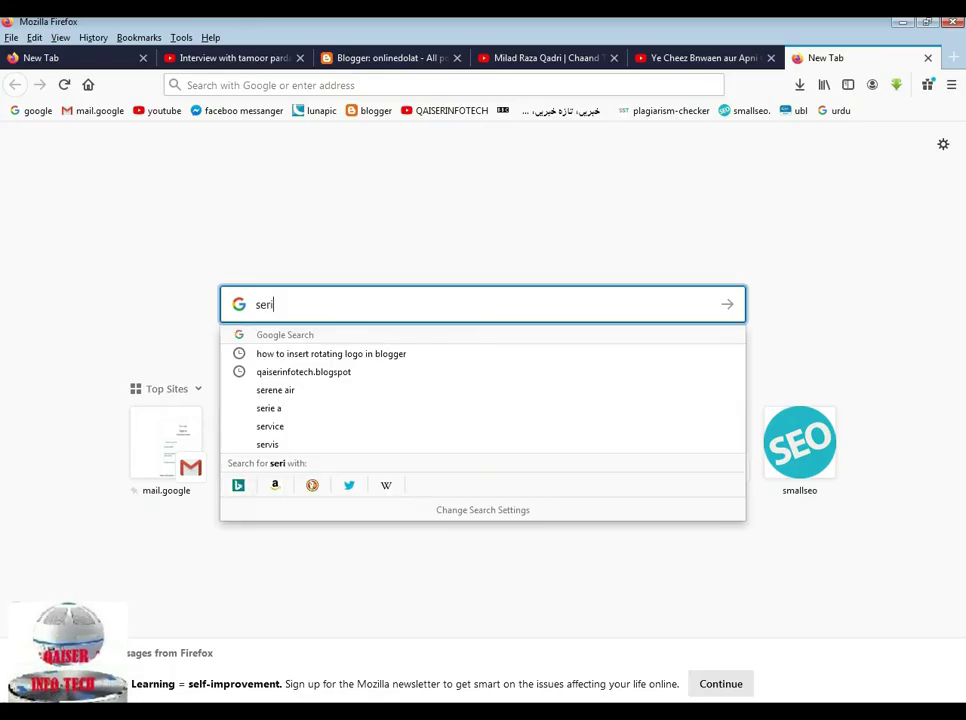
type("al numb")
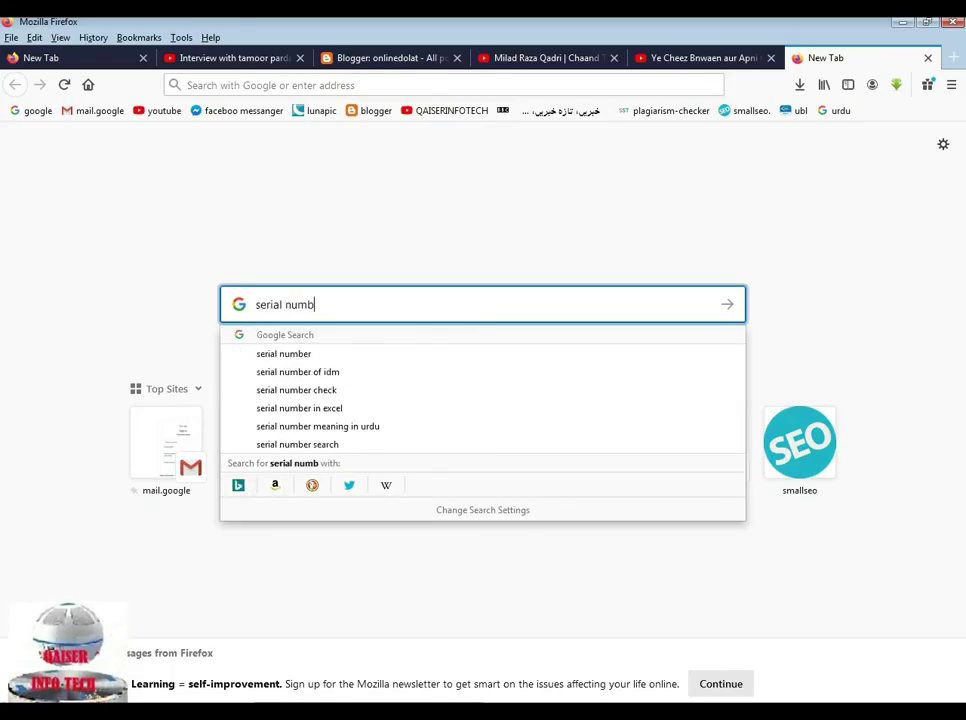
type("er pg")
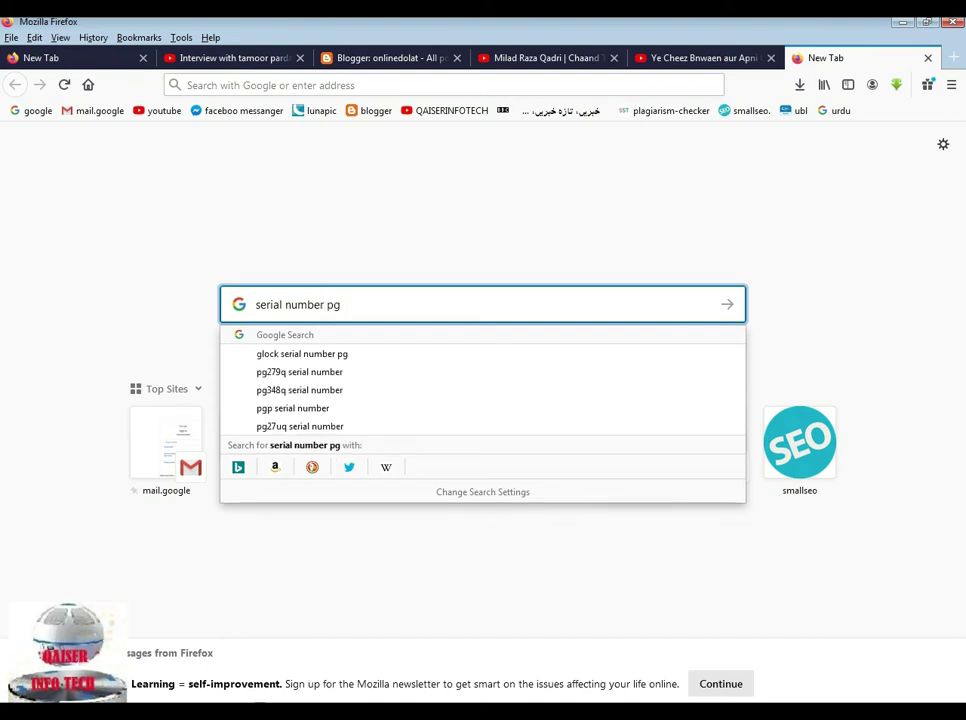
key("BackSpace")
type("hoto")
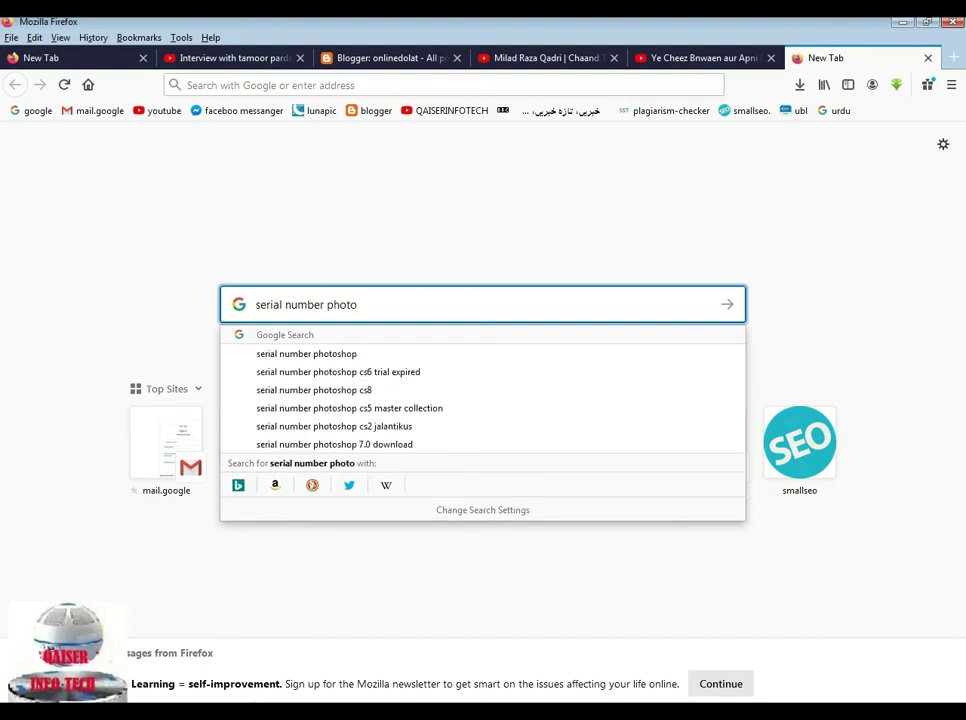
type("shop 7")
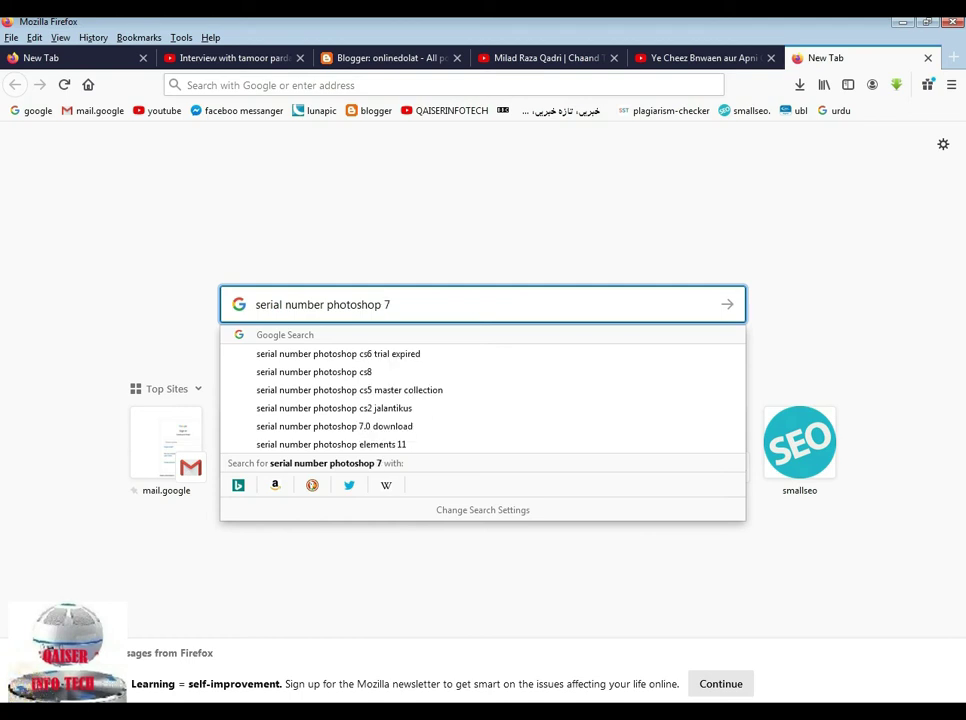
key("Return")
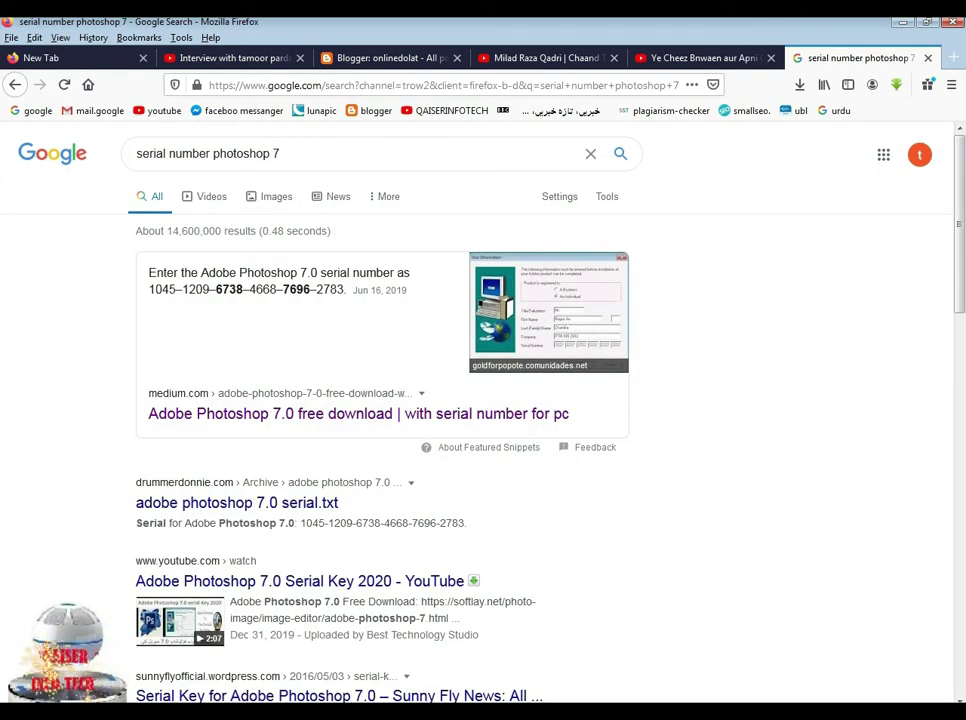
left_click_drag(149, 289, 346, 289)
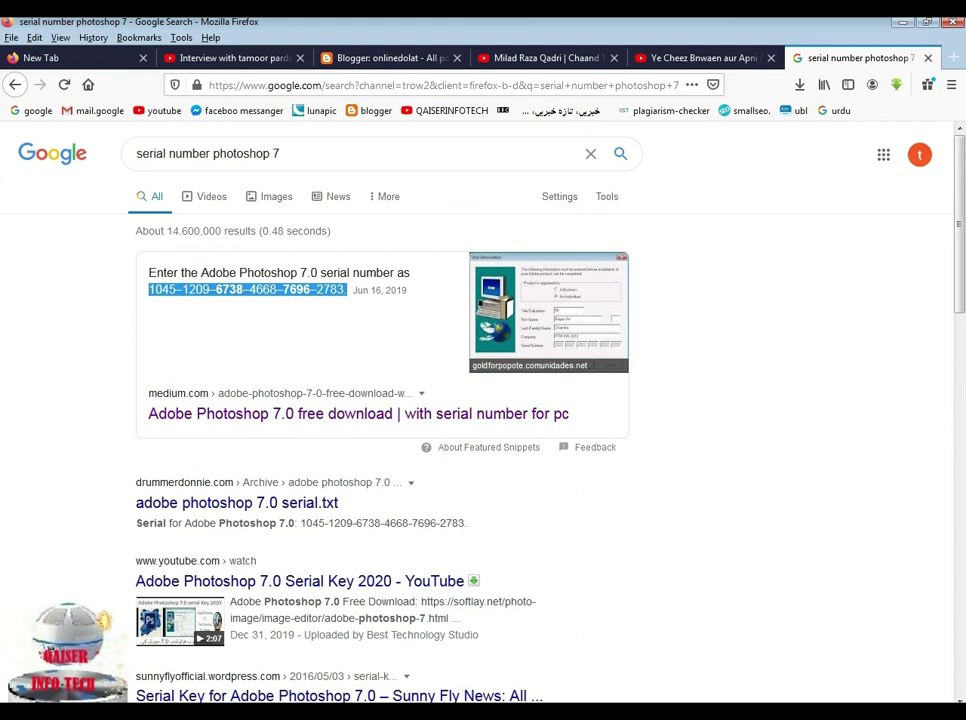
- Paste the copied serial into the Serial Number file and remove all its dashes
key("alt+Tab")
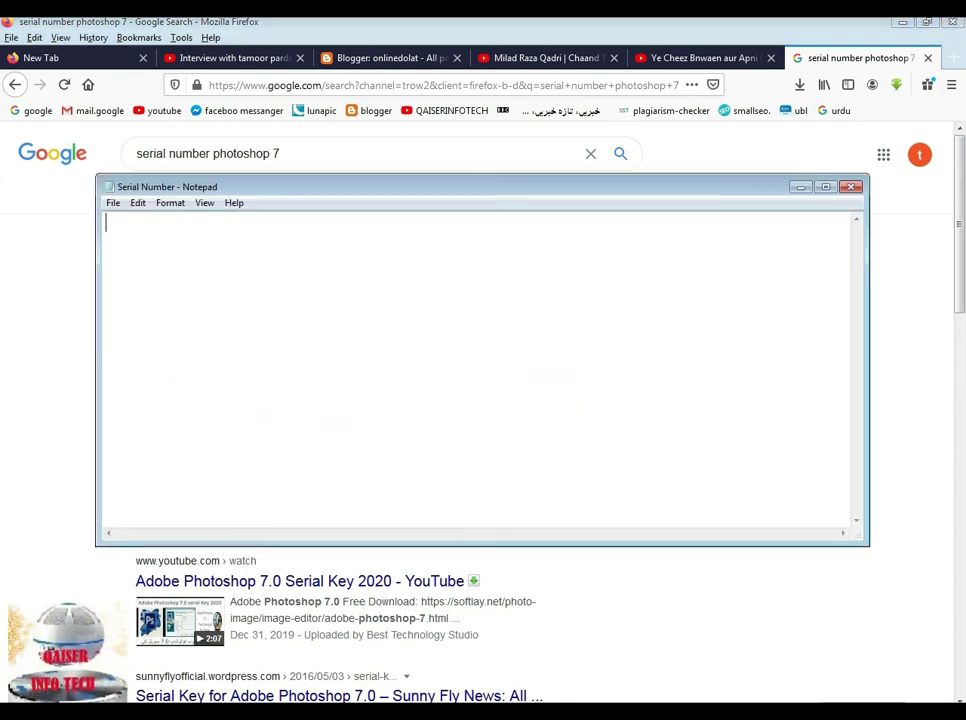
key("ctrl+v")
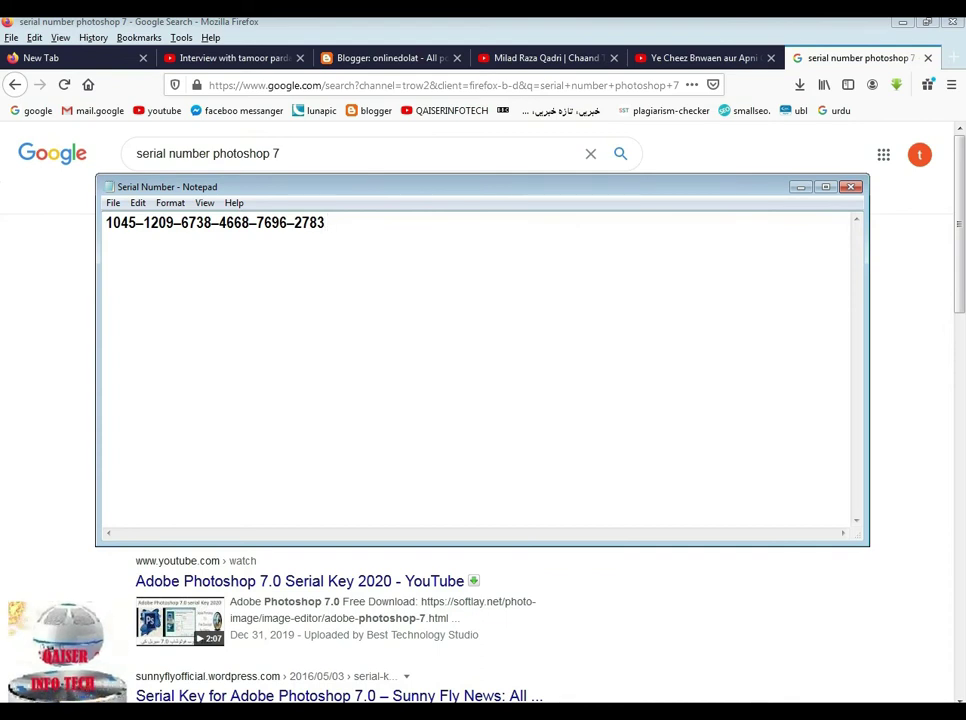
left_click(302, 222)
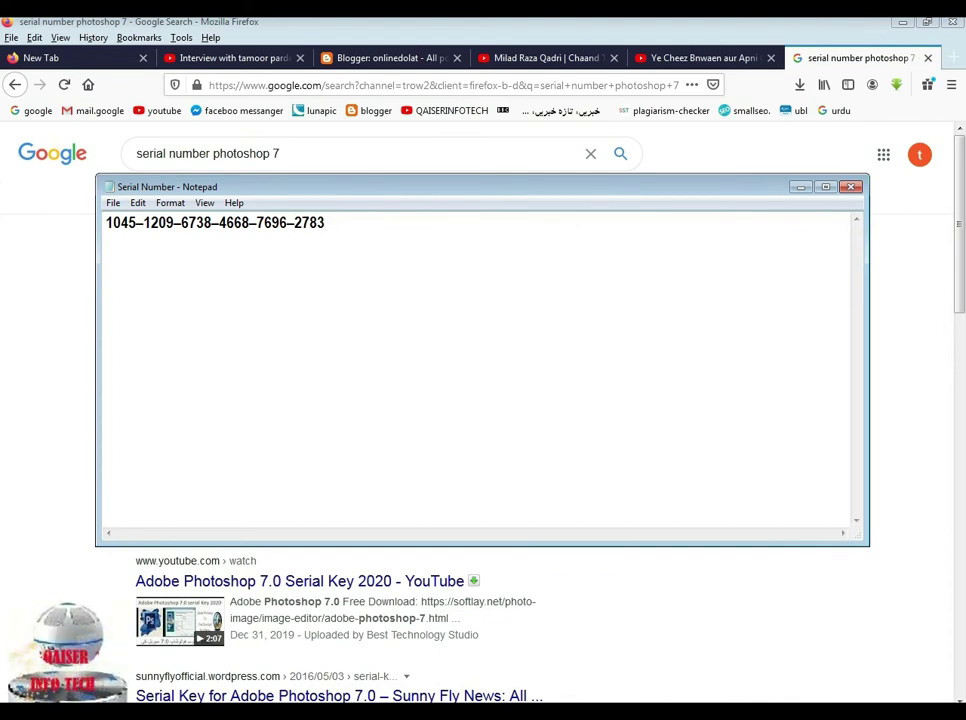
key("BackSpace")
key("BackSpace")
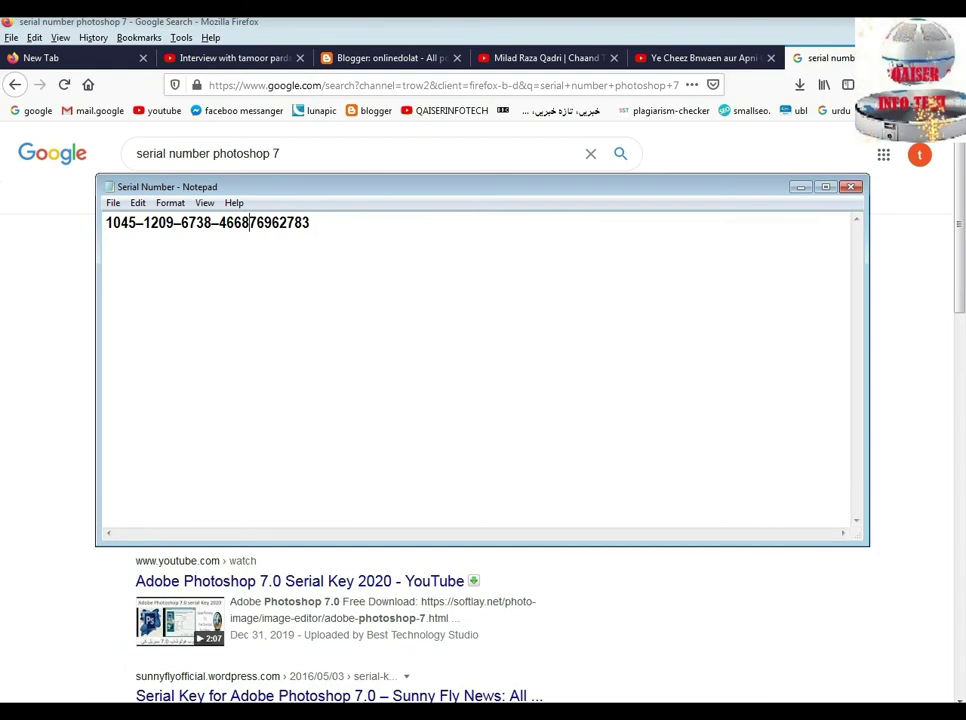
key("Left")
key("BackSpace")
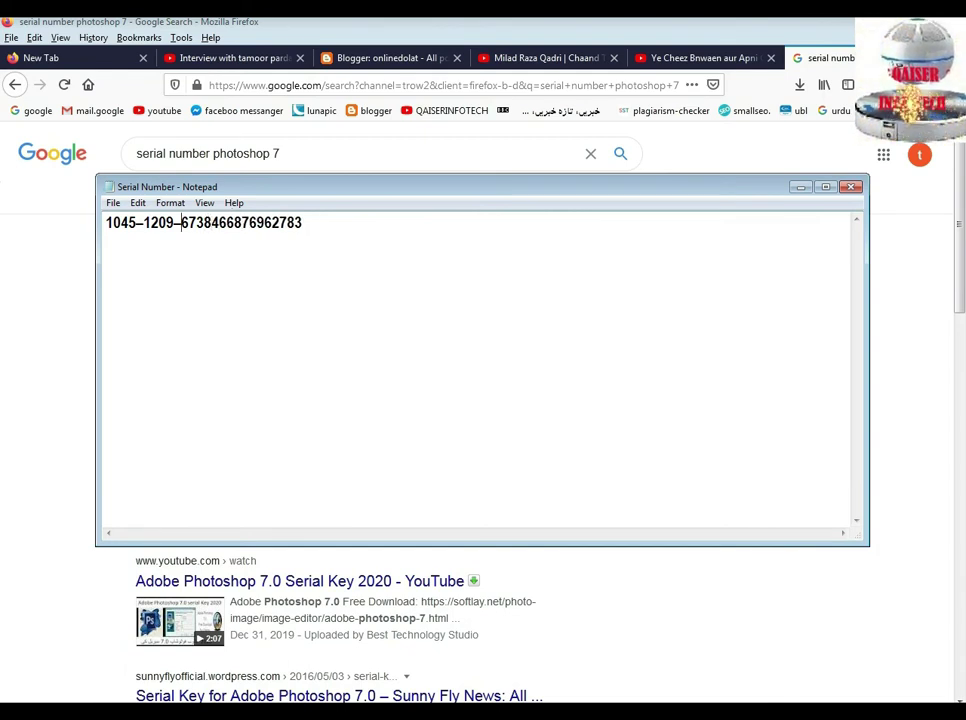
key("BackSpace")
key("BackSpace")
key("Left")
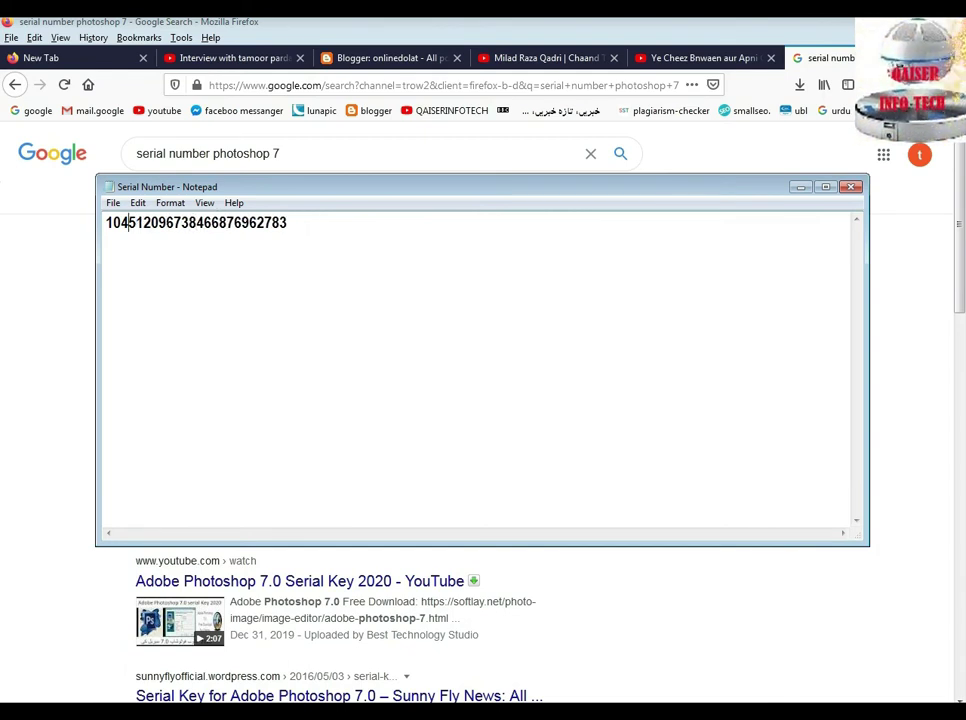
- Prefix the serial line with 'serial number photoshop ======' followed by a tab gap
key("Home")
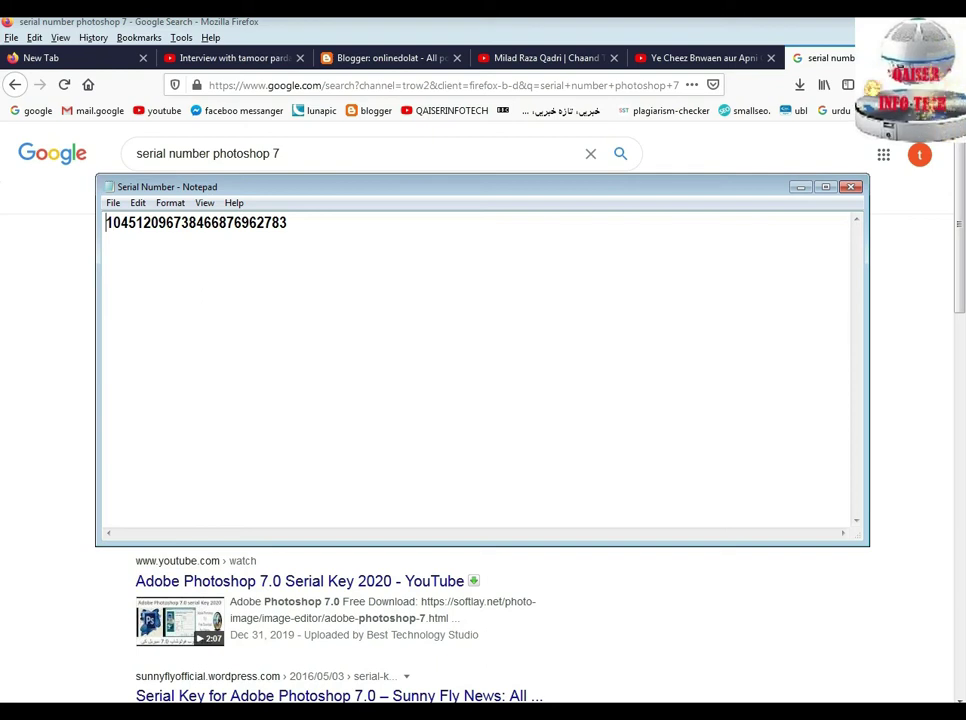
type("serial ")
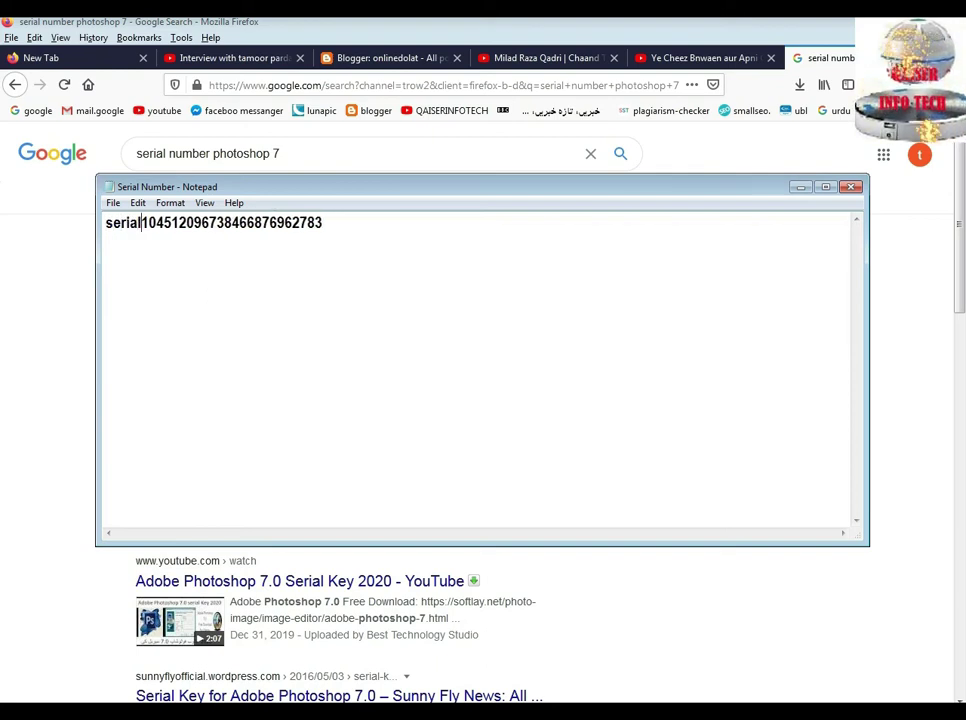
type("numb")
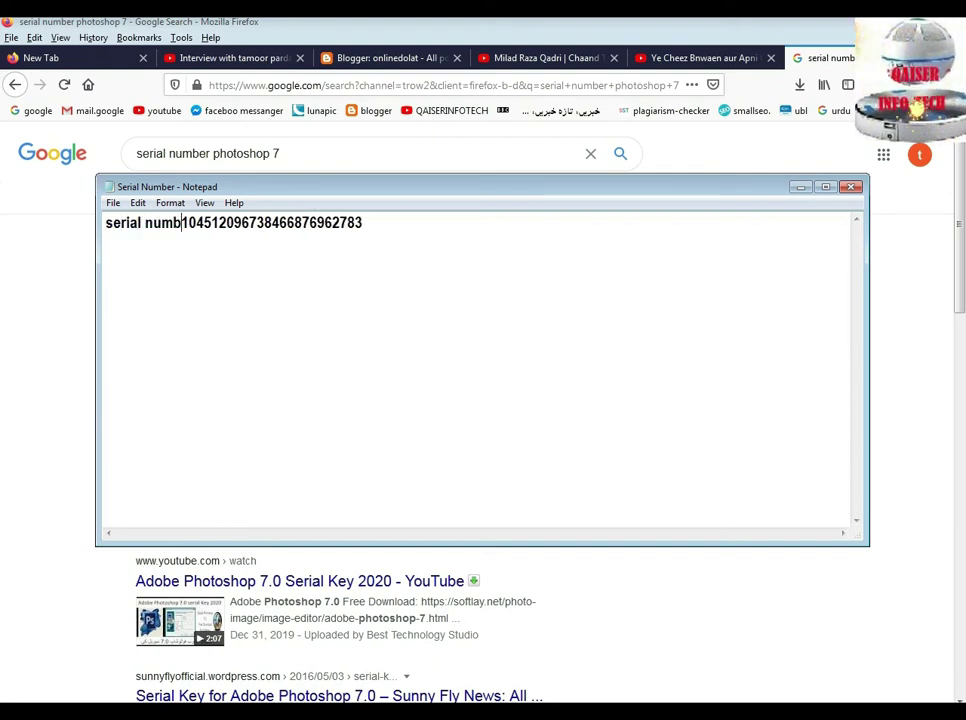
type("er pho")
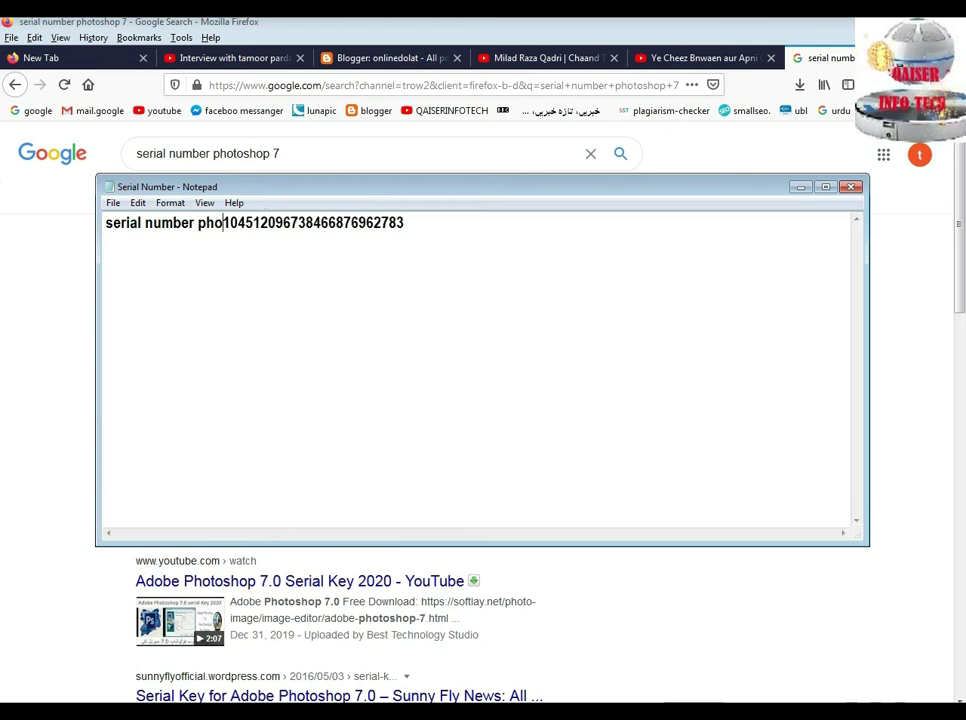
type("tosh")
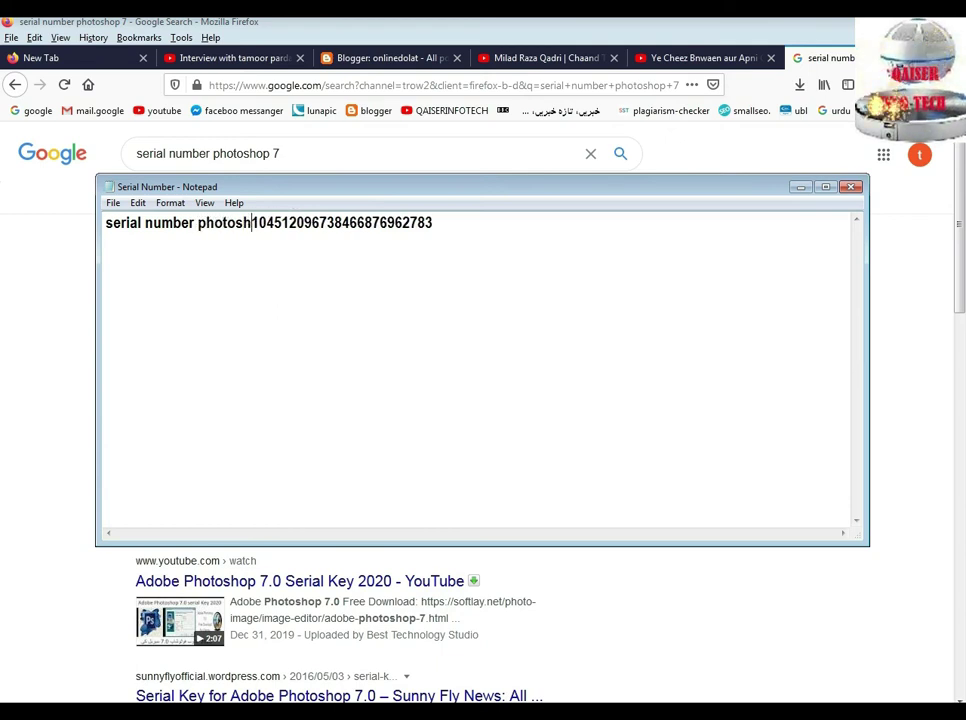
type("op ======")
key("Tab")
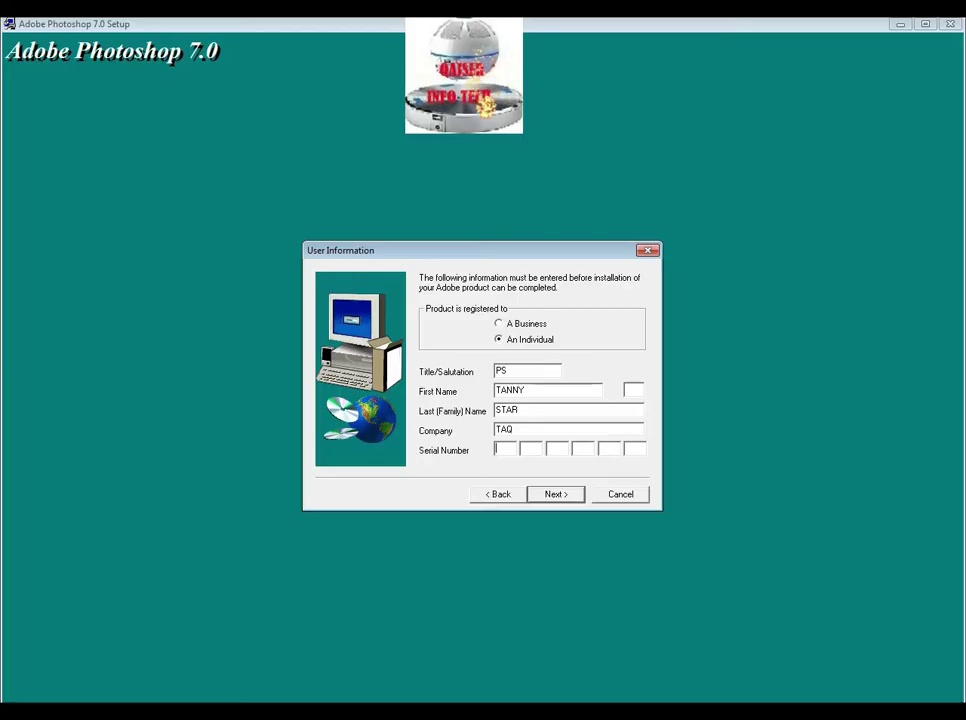
- Enter the serial number, confirm the registration details, and proceed through the remaining setup pages
key("ctrl+v")
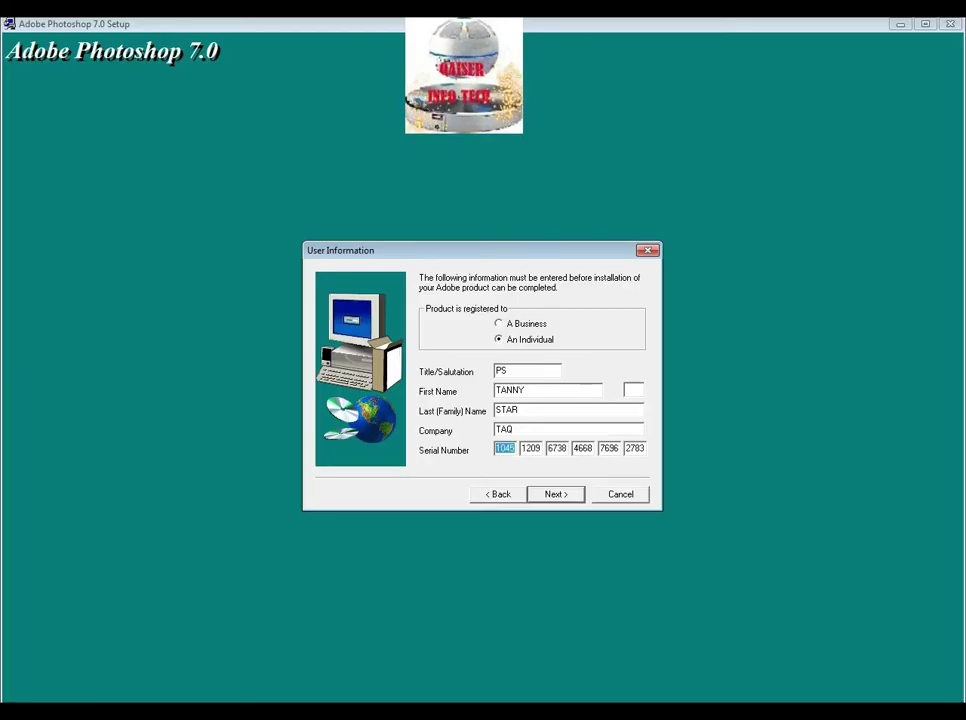
key("Return")
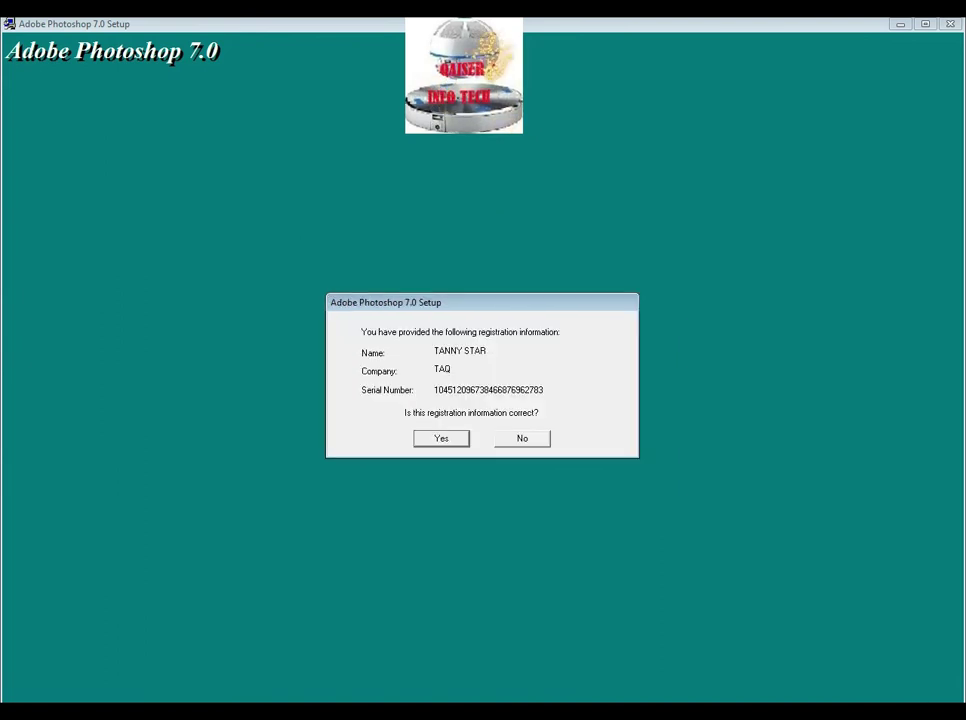
key("Return")
key("Return")
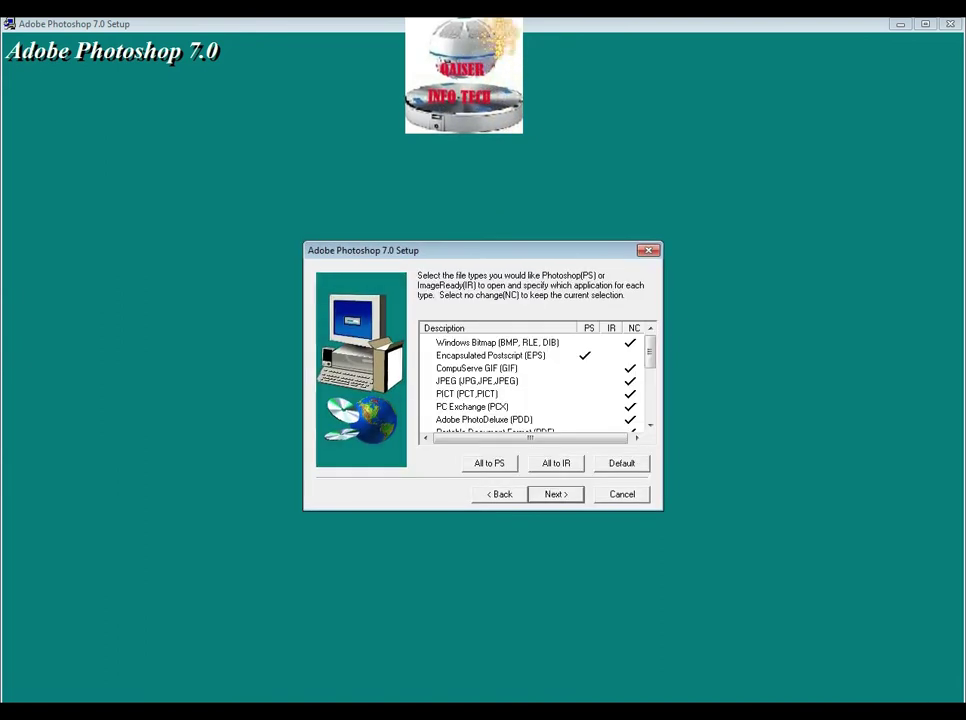
key("Return")
key("Return")
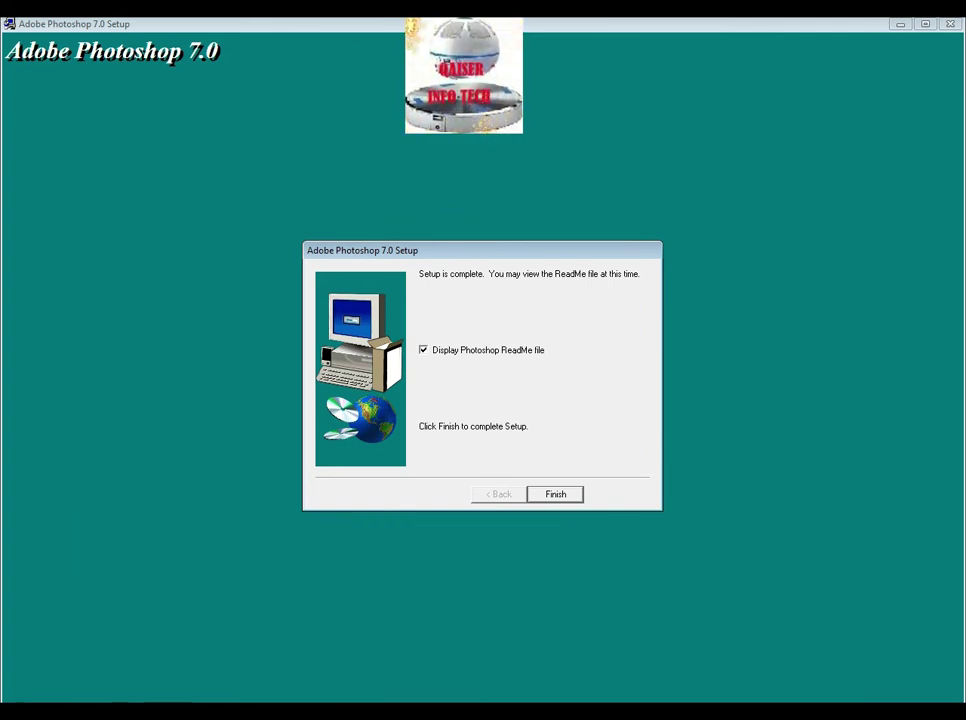
- Finish setup, close the WordPad ReadMe, and dismiss the thank-you message
key("Return")
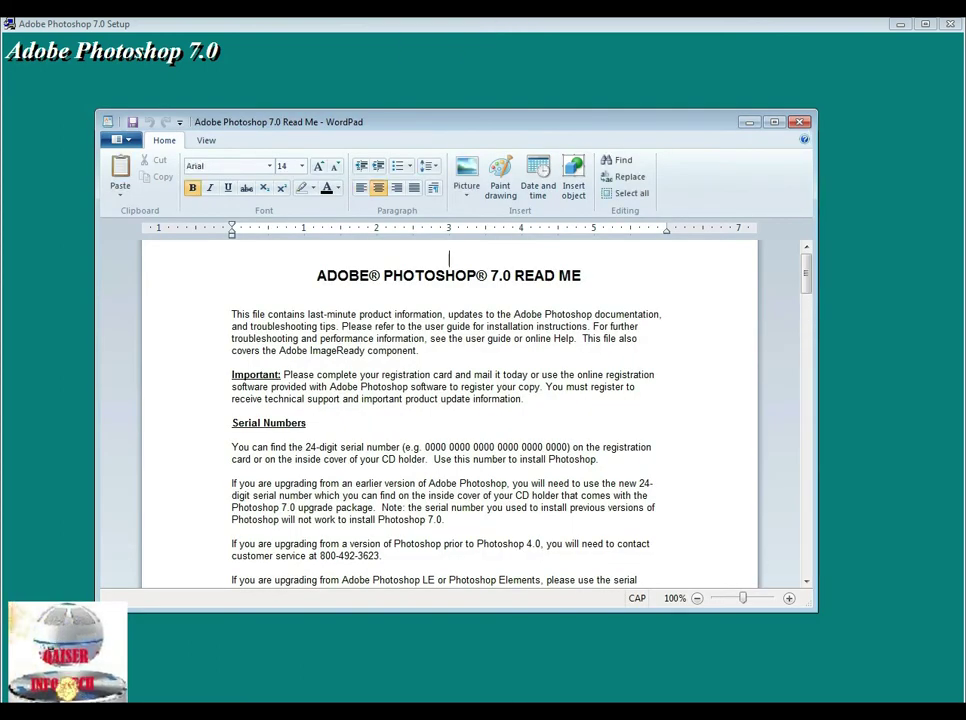
key("alt+F4")
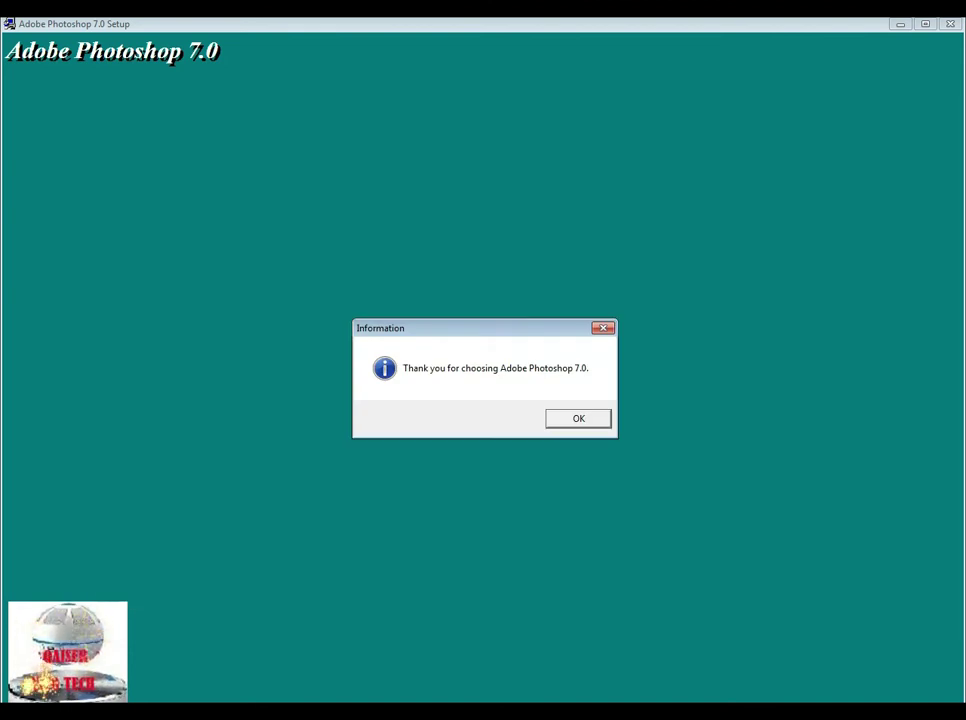
key("Return")
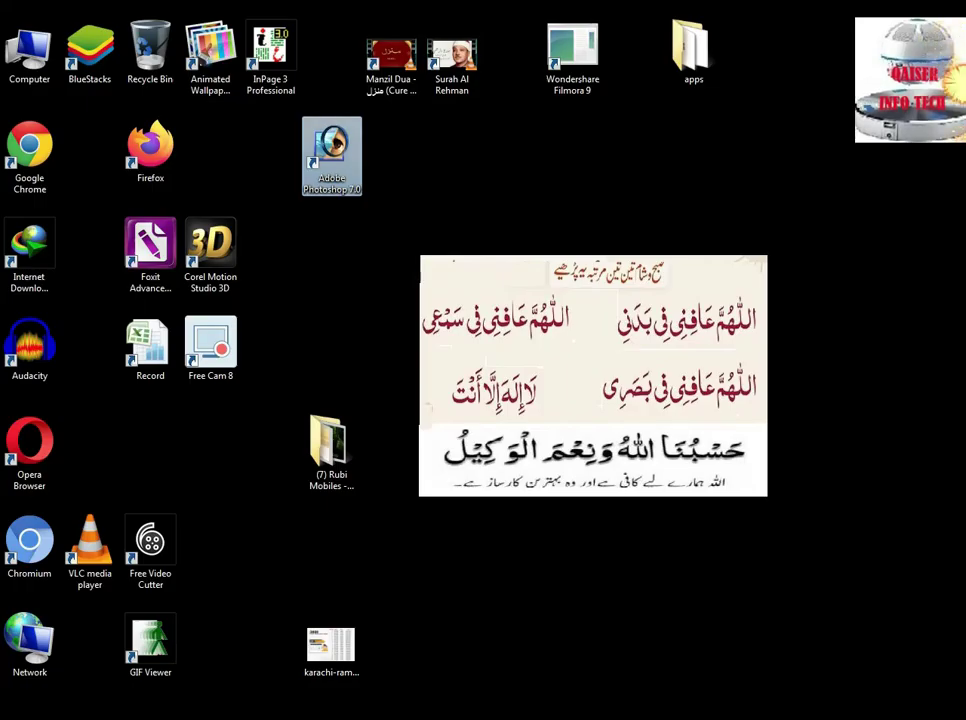
- Launch Photoshop 7.0, dismiss the scratch warning, skip registration permanently, and close Color Settings
key("Return")
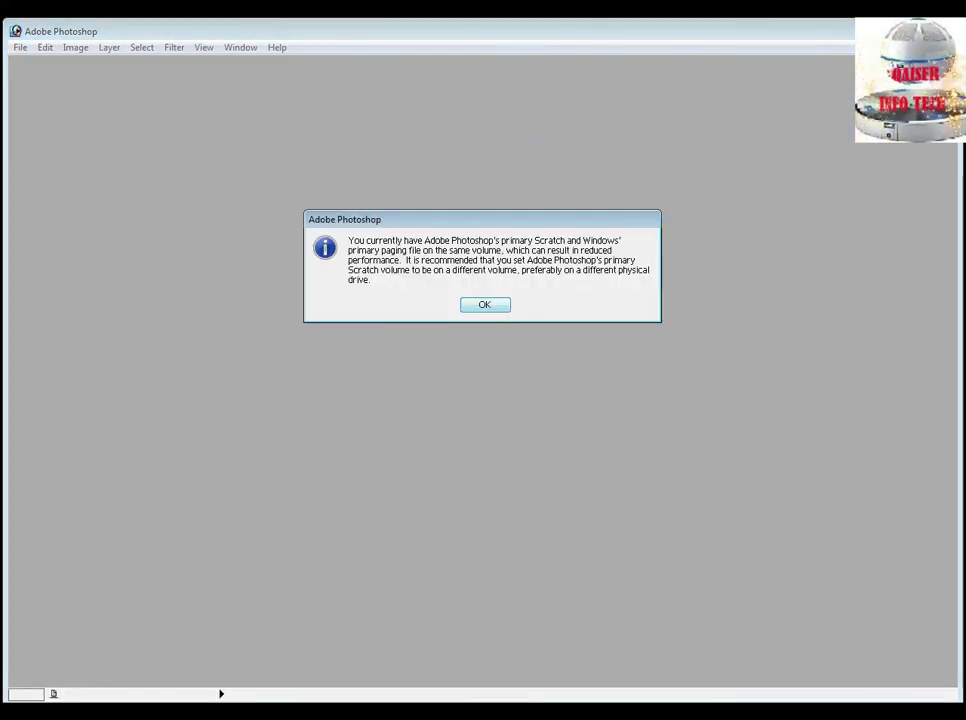
key("Return")
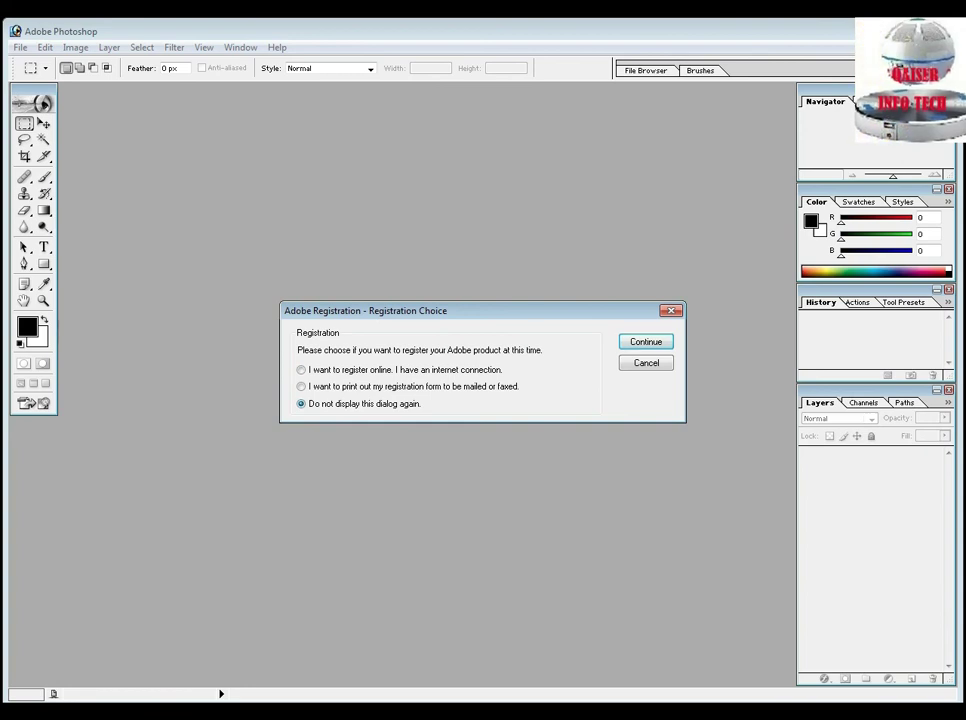
key("Return")
key("Return")
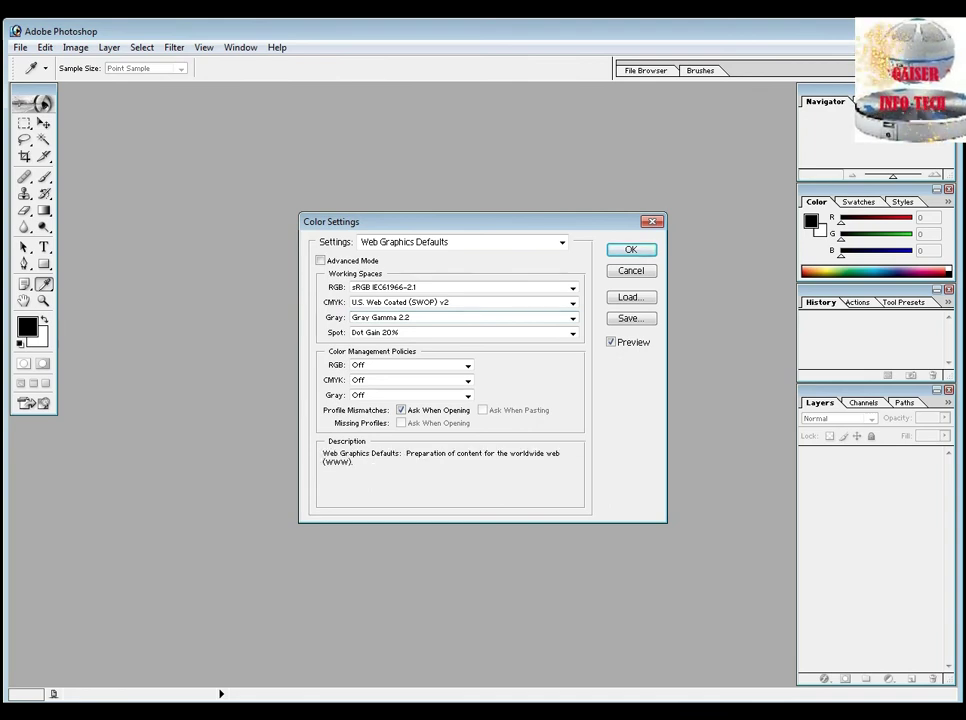
key("Return")
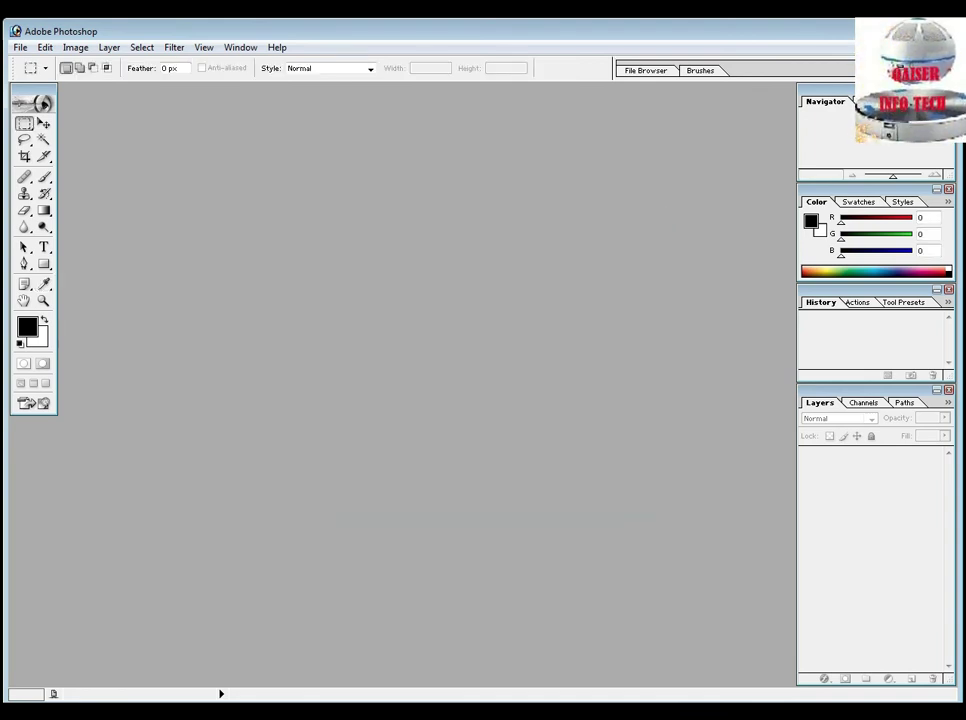
- Browse through the Image, Edit, File, Layer, Select, View, Window and Help menus
key("alt+i")
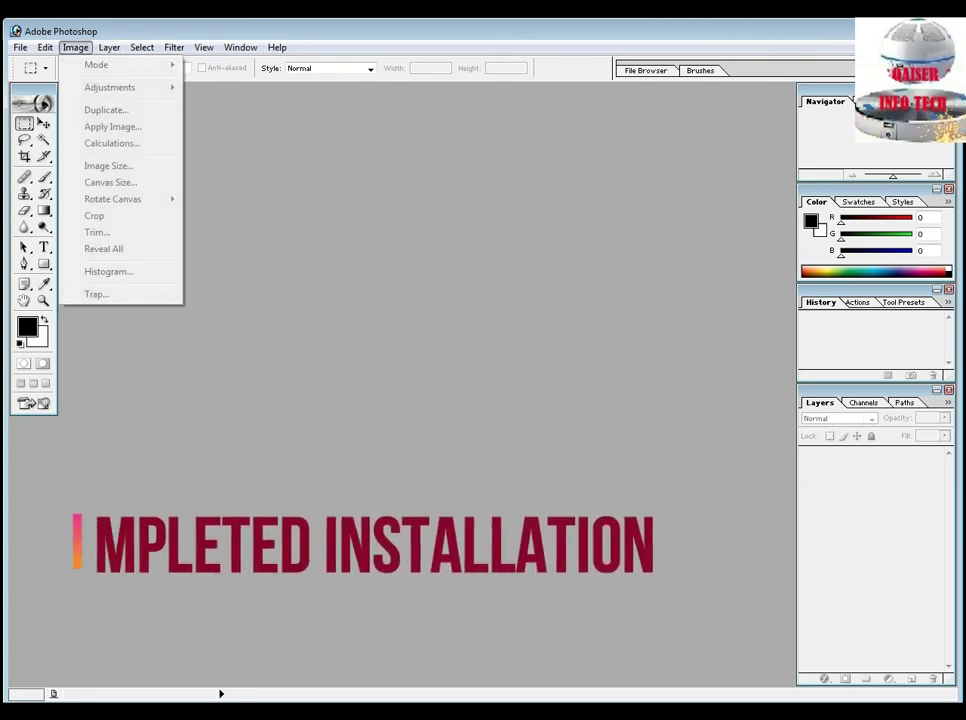
key("Left")
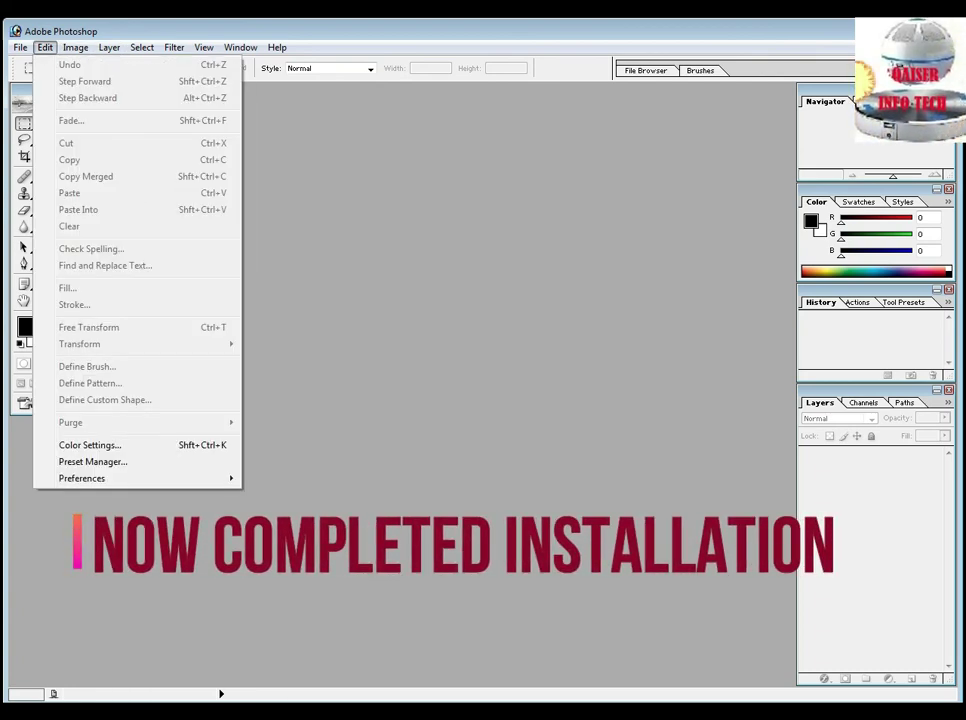
key("Left")
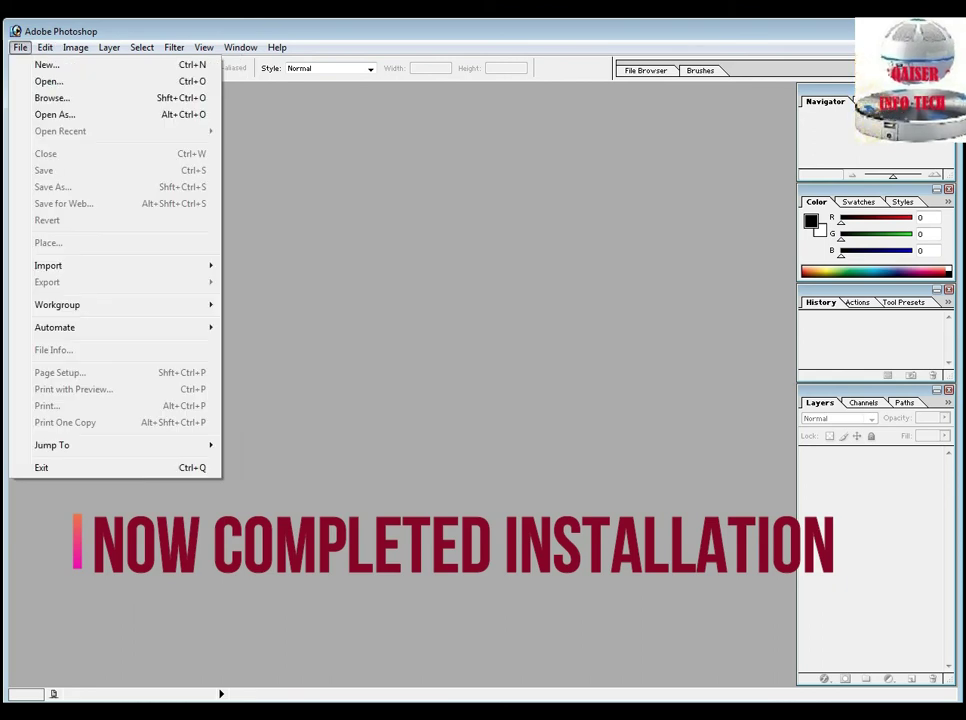
key("Right")
key("Right")
key("Right")
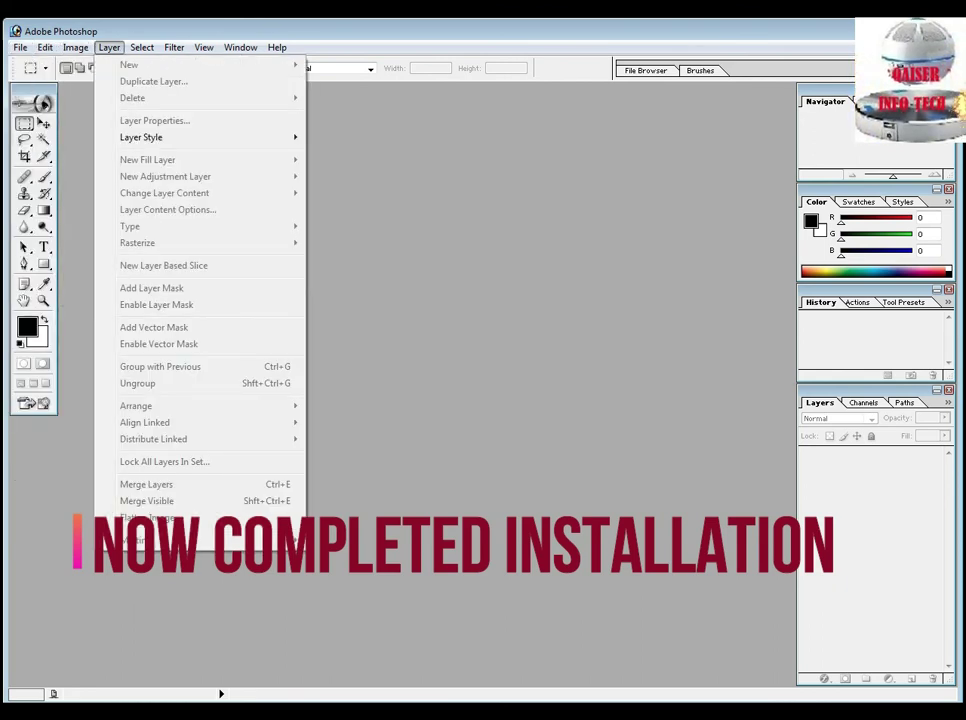
key("Right")
key("Right")
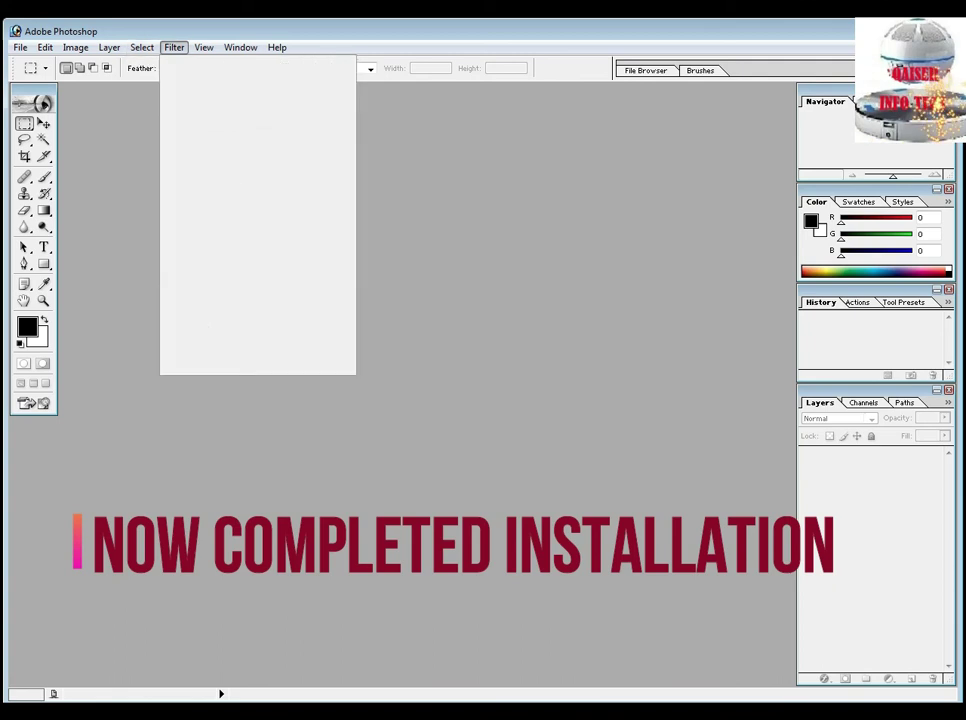
key("Right")
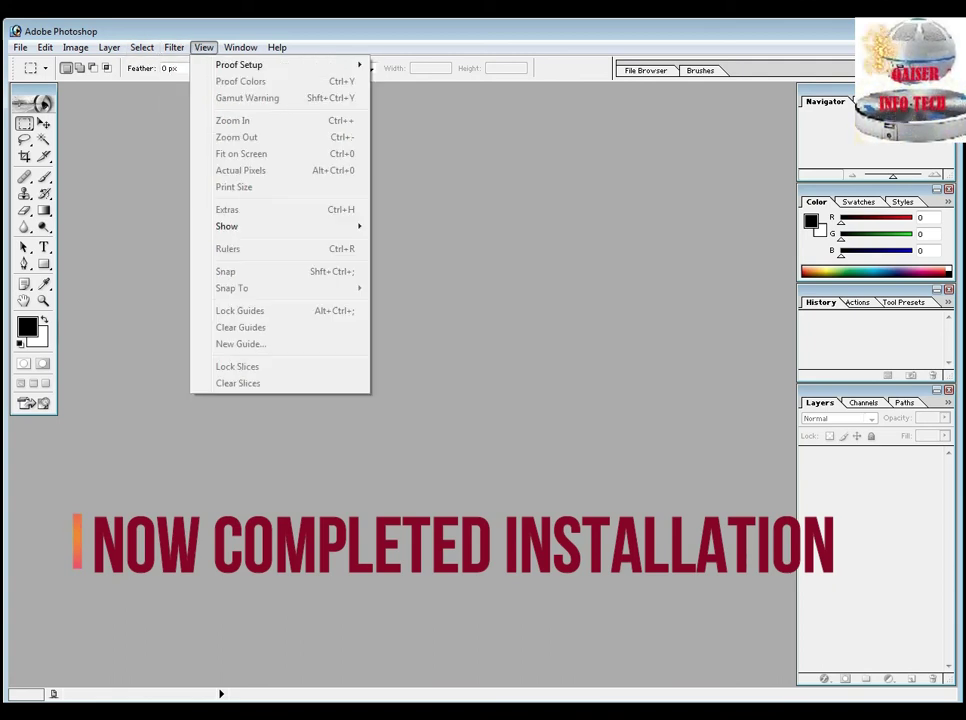
key("Right")
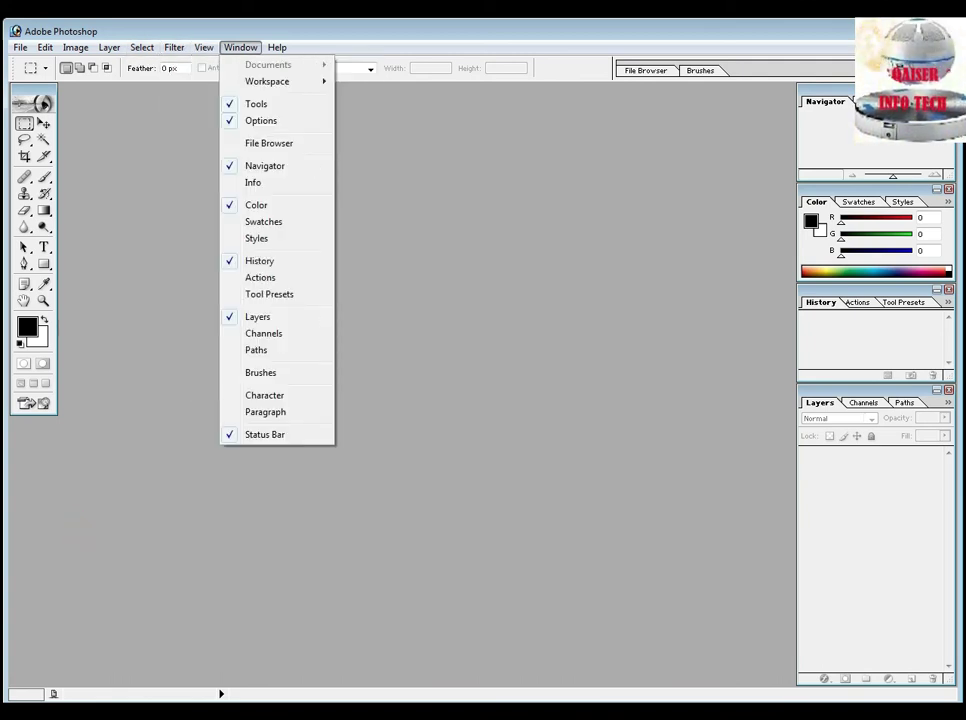
key("Right")
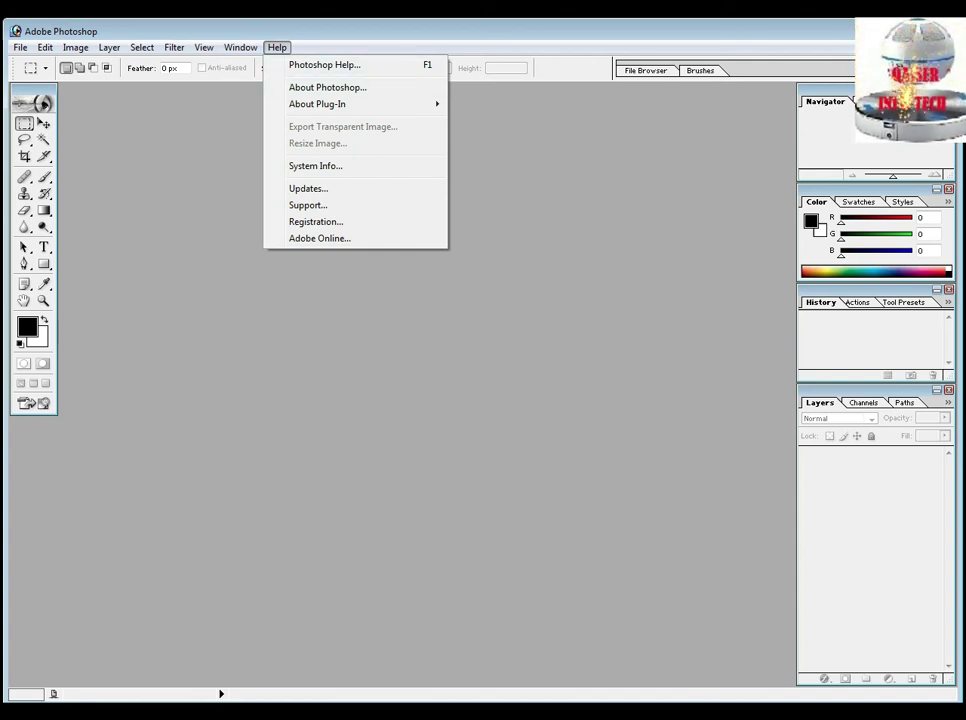
key("Escape")
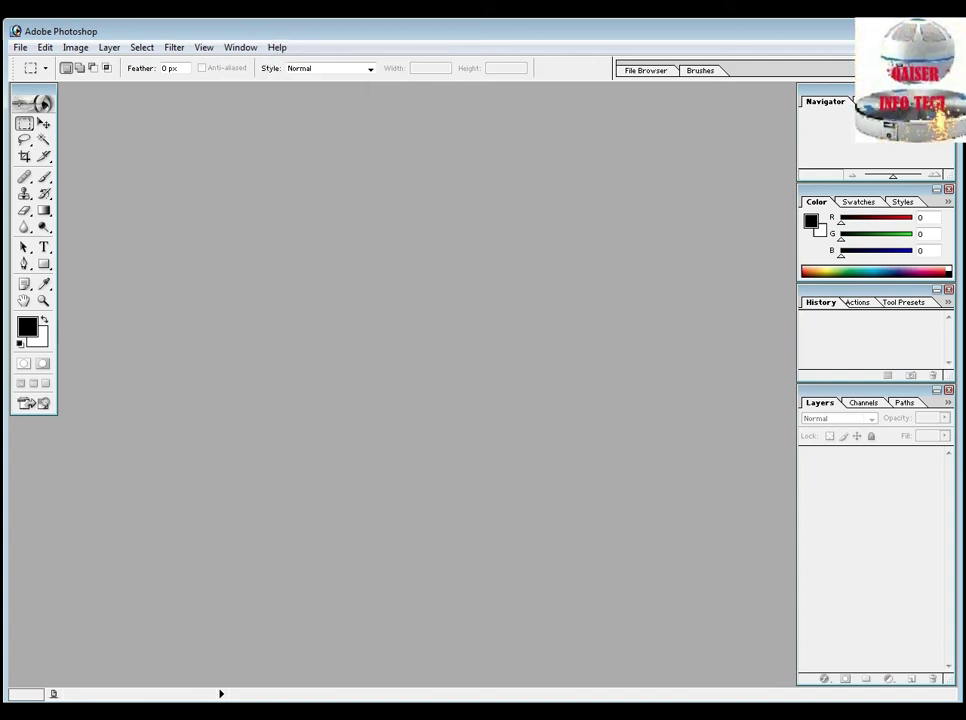
- Create a new document with width 1 via File > New, then select the Gradient tool
key("alt+f")
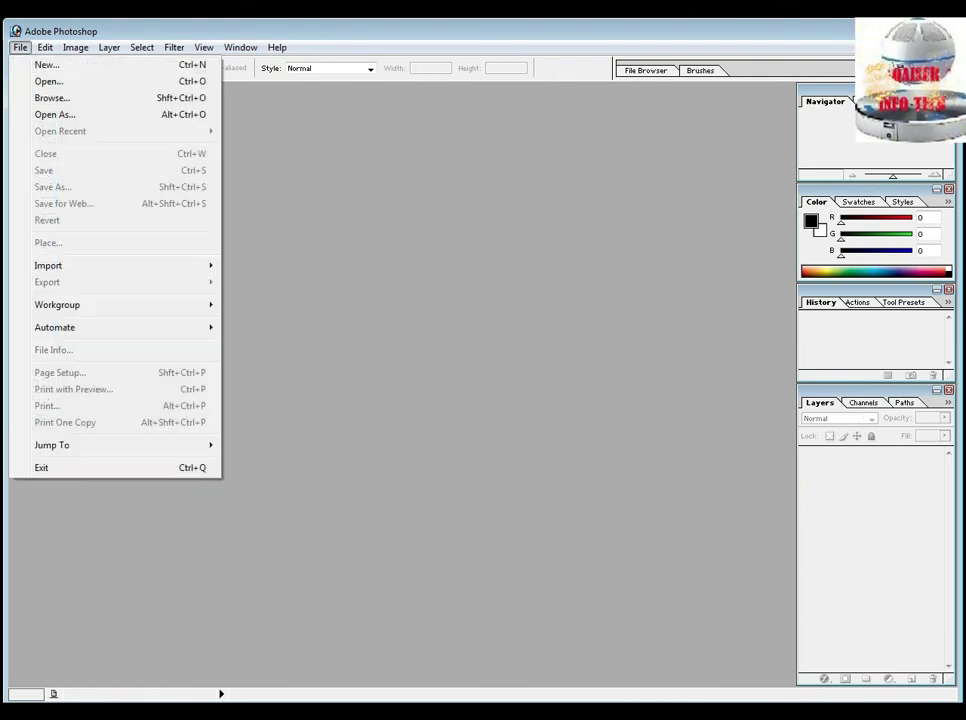
key("Down")
key("Return")
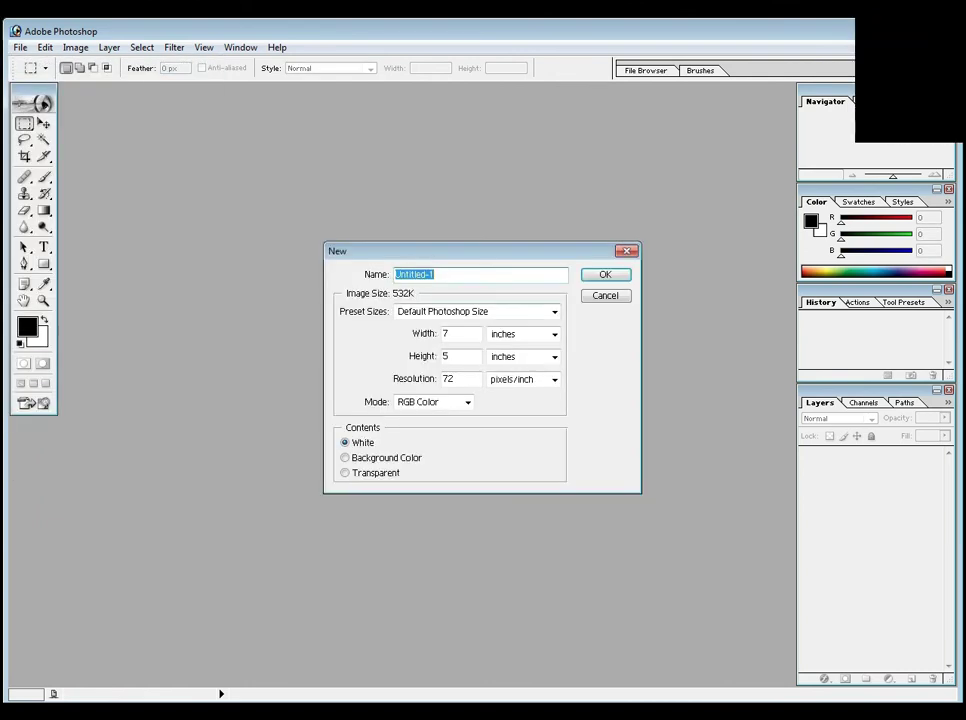
key("Tab")
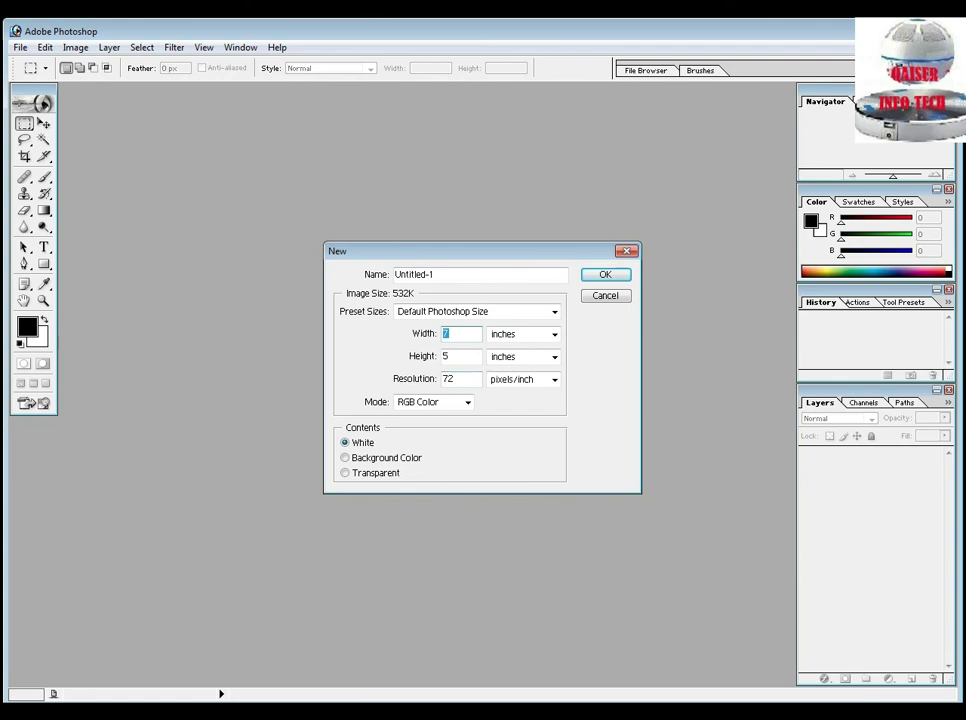
type("1080")
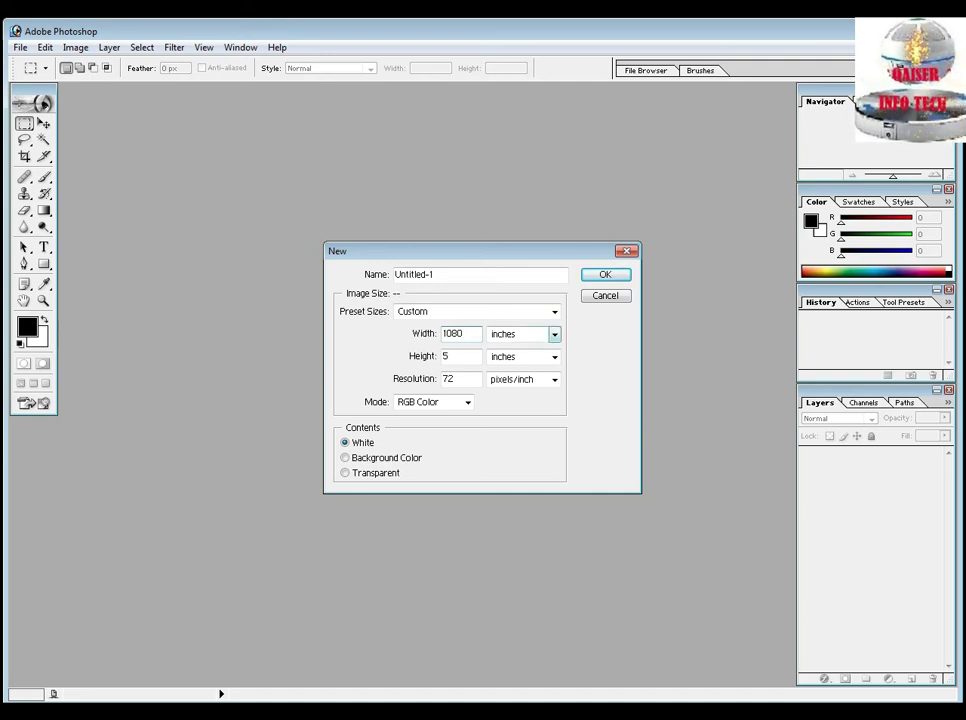
left_click(554, 334)
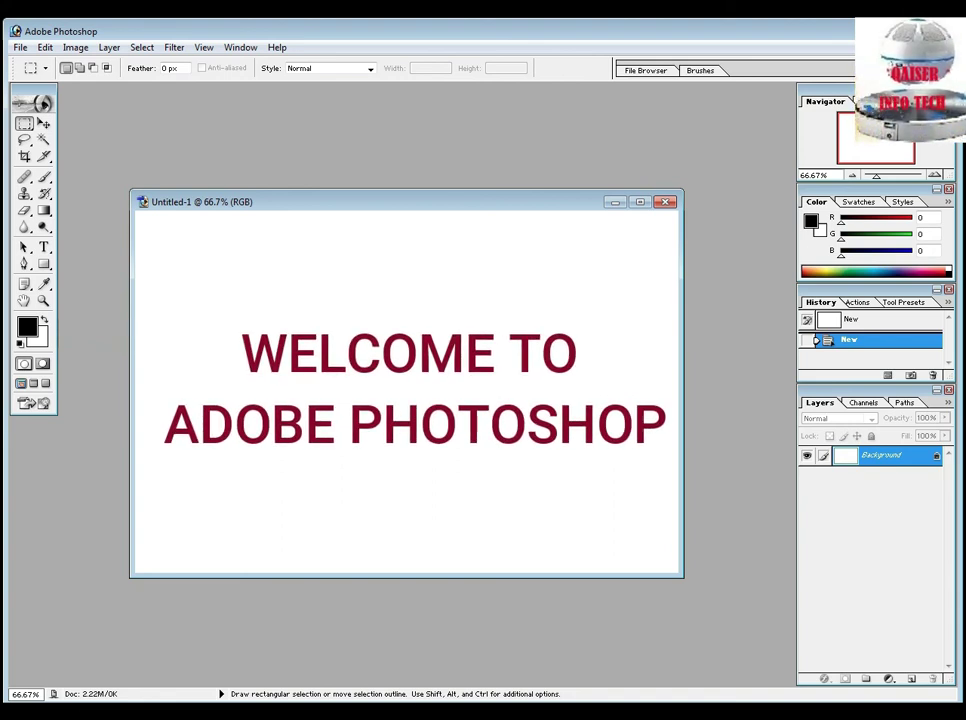
key("g")
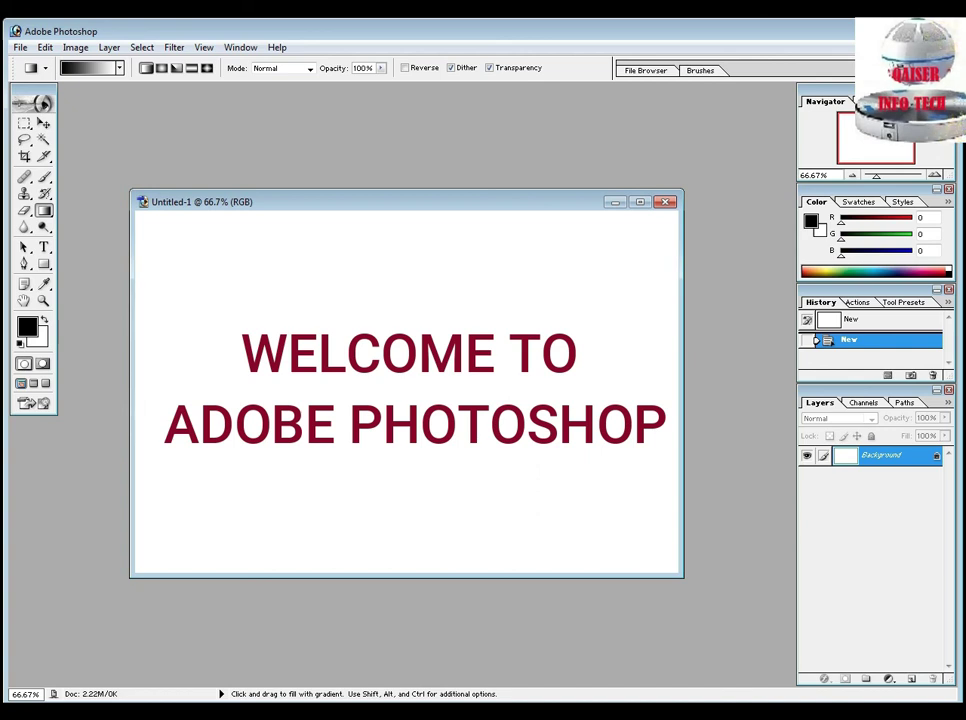